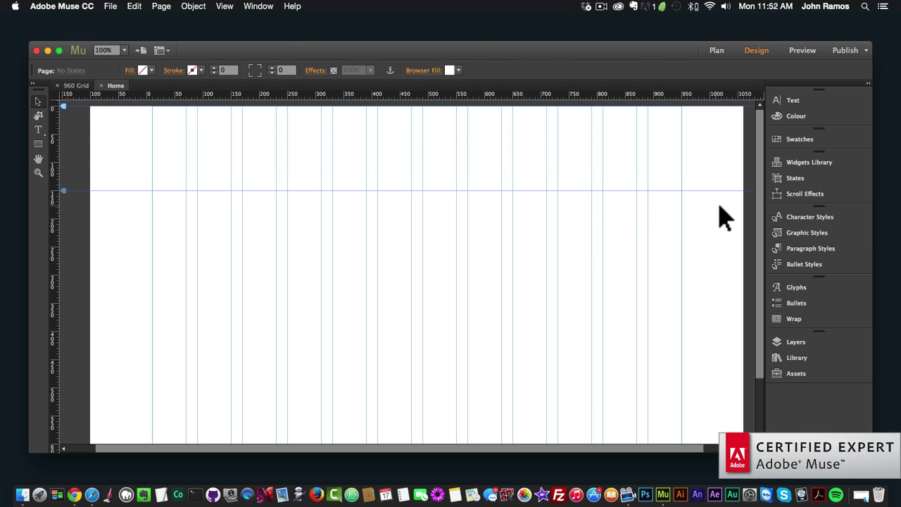
- Look through the Motion, Opacity and Slideshow scroll effect options, then close the Scroll Effects panel
click(798, 191)
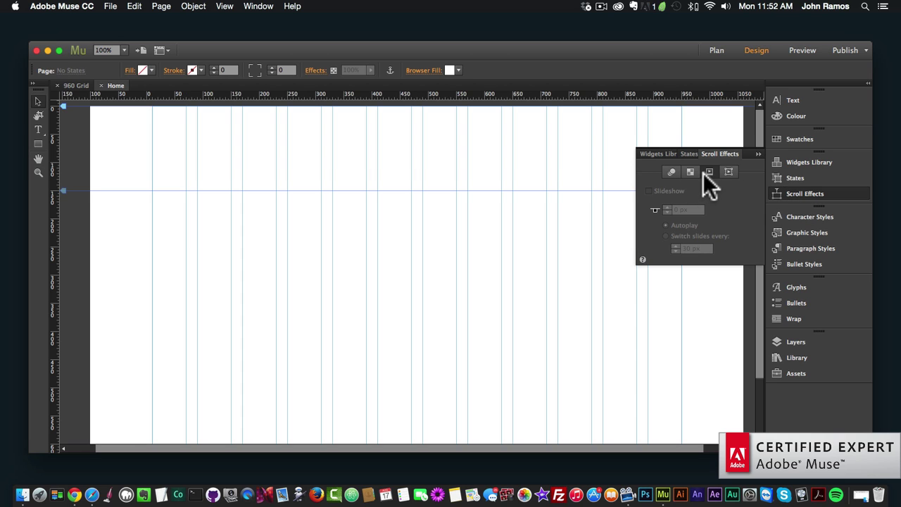
click(672, 170)
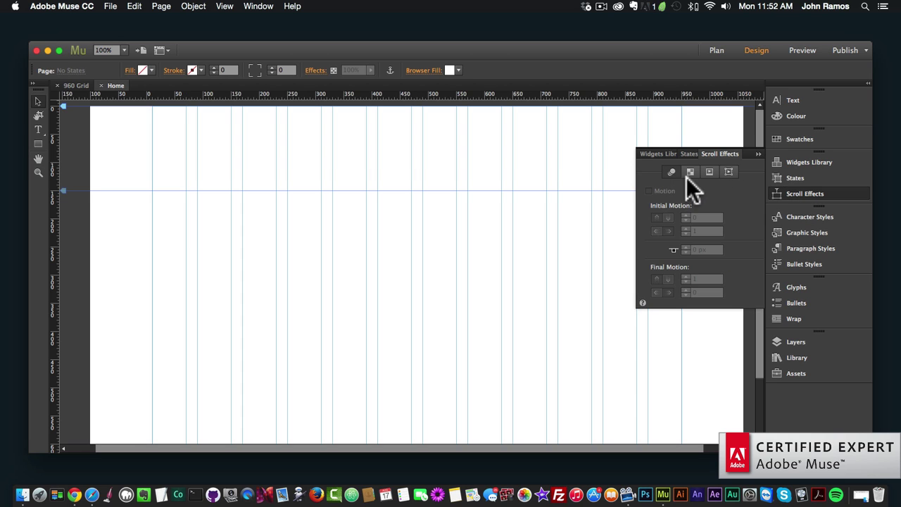
click(690, 172)
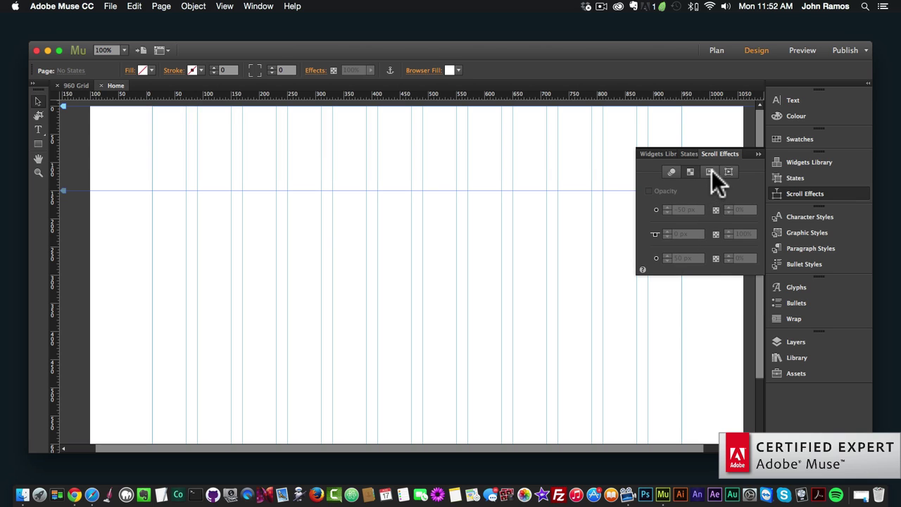
click(708, 171)
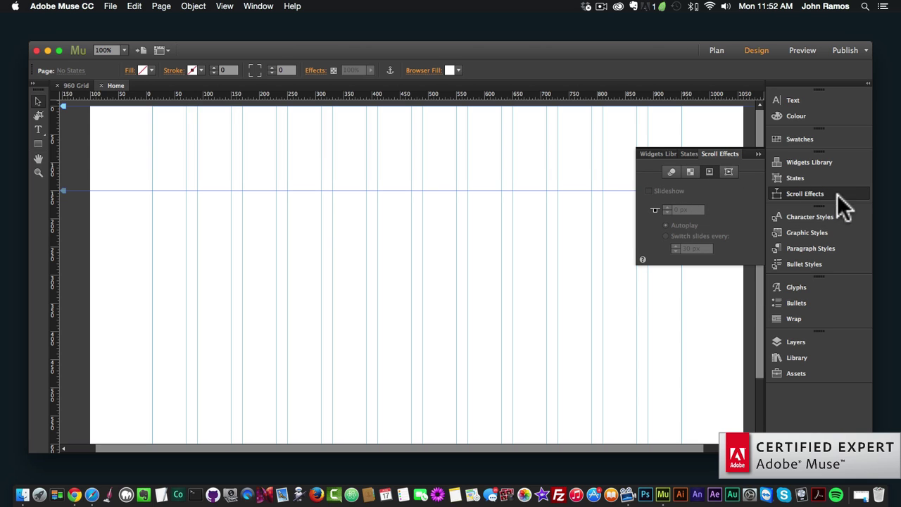
click(255, 7)
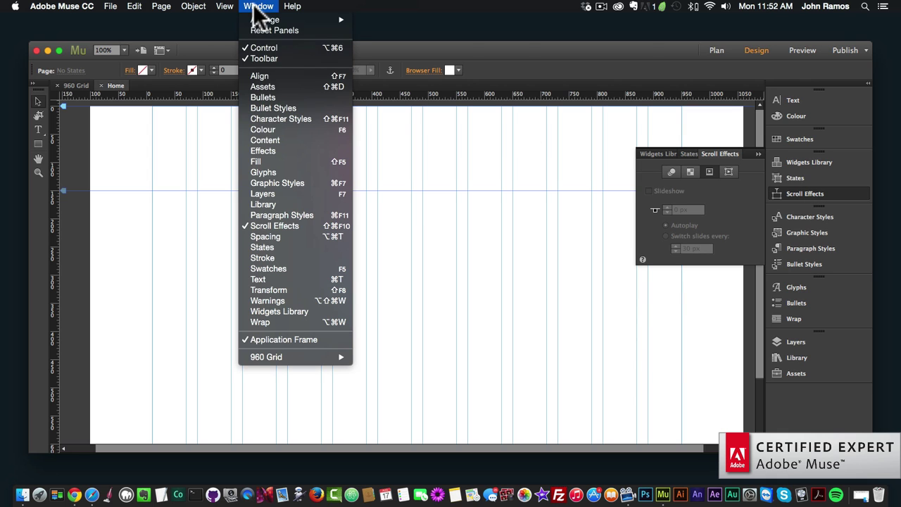
click(268, 226)
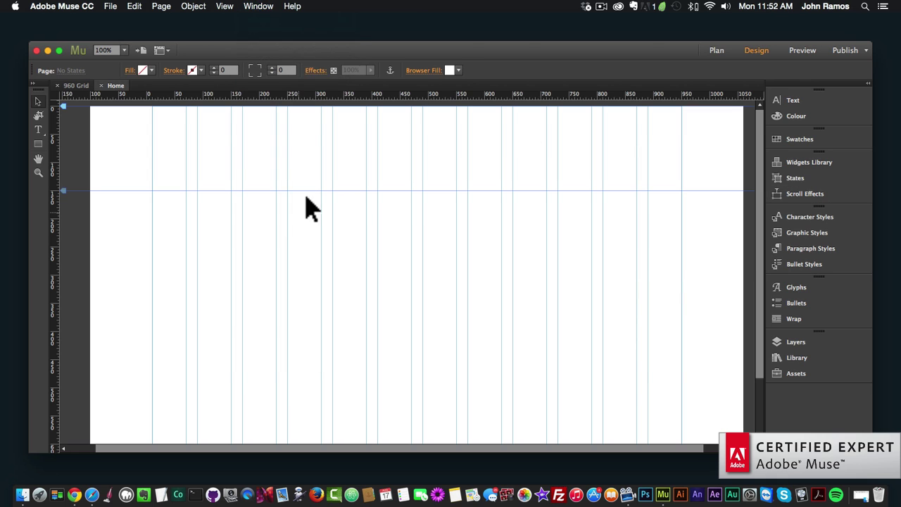
click(260, 6)
click(280, 225)
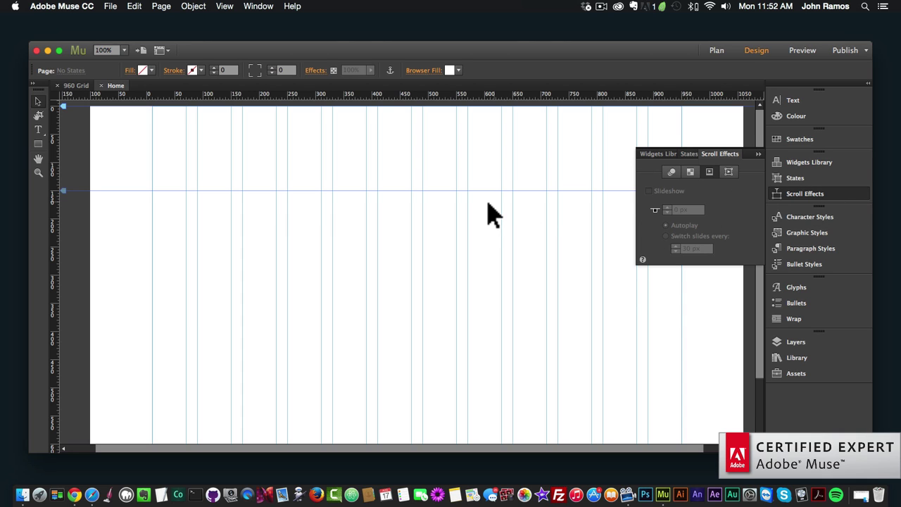
click(837, 194)
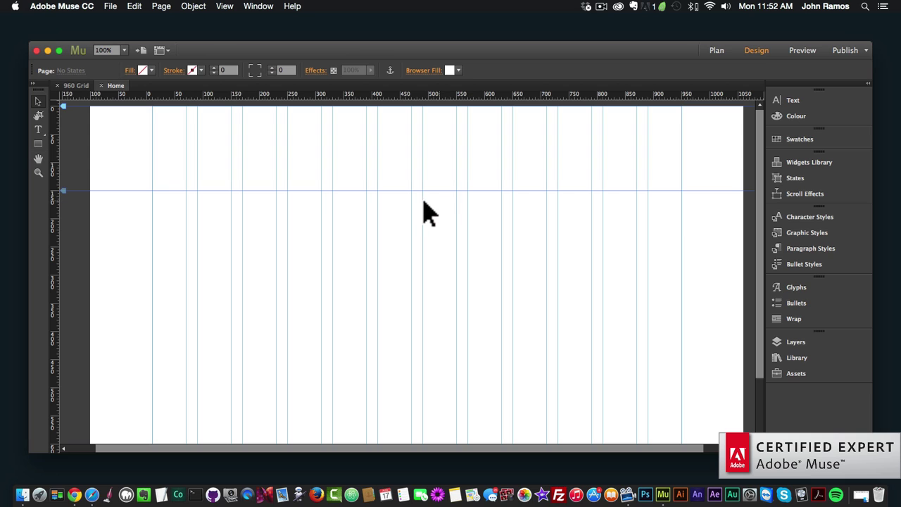
- Insert a Basic slideshow widget on the Home page and dismiss its options
click(195, 7)
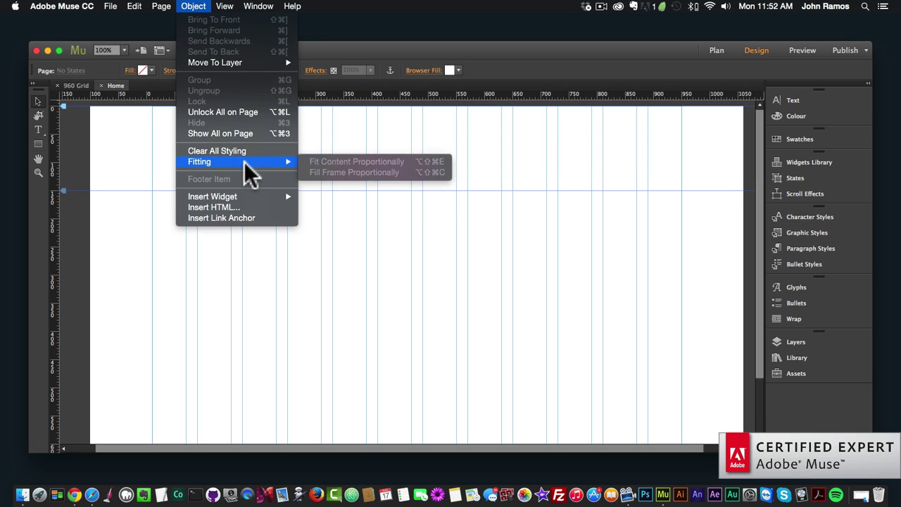
mouse_move(241, 201)
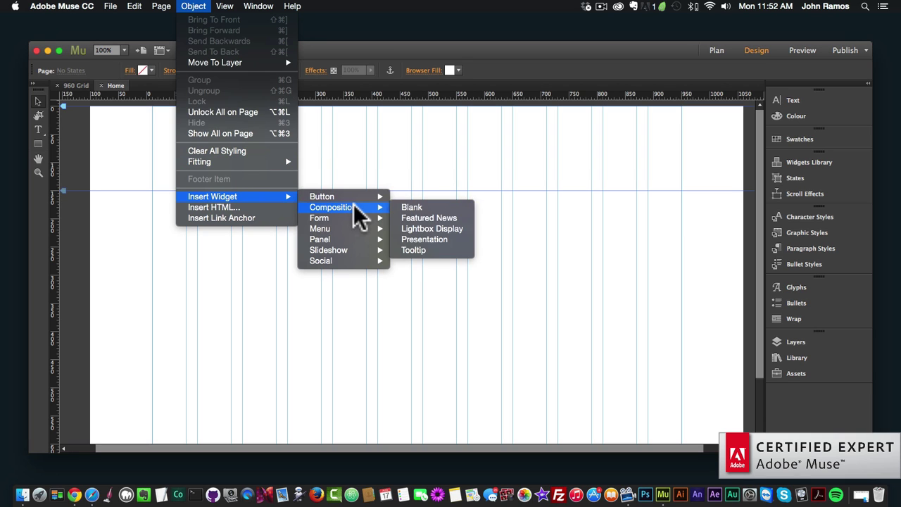
mouse_move(340, 260)
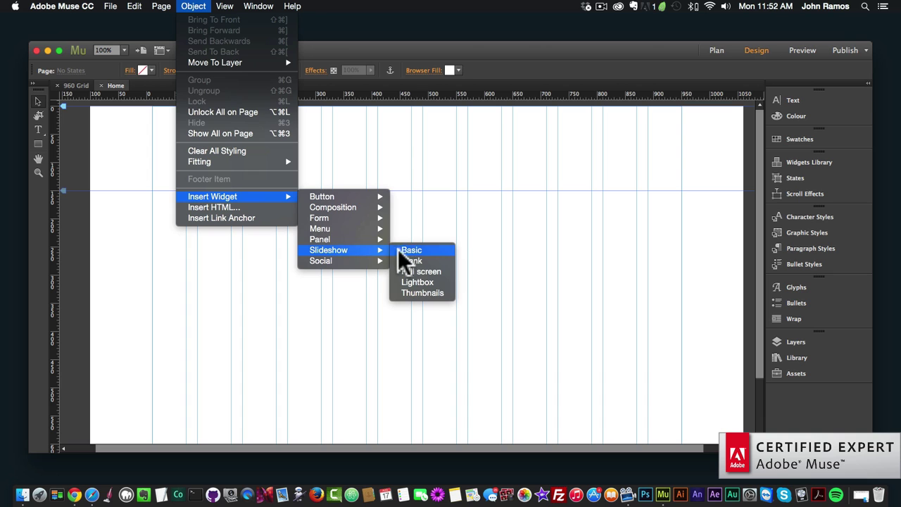
click(415, 251)
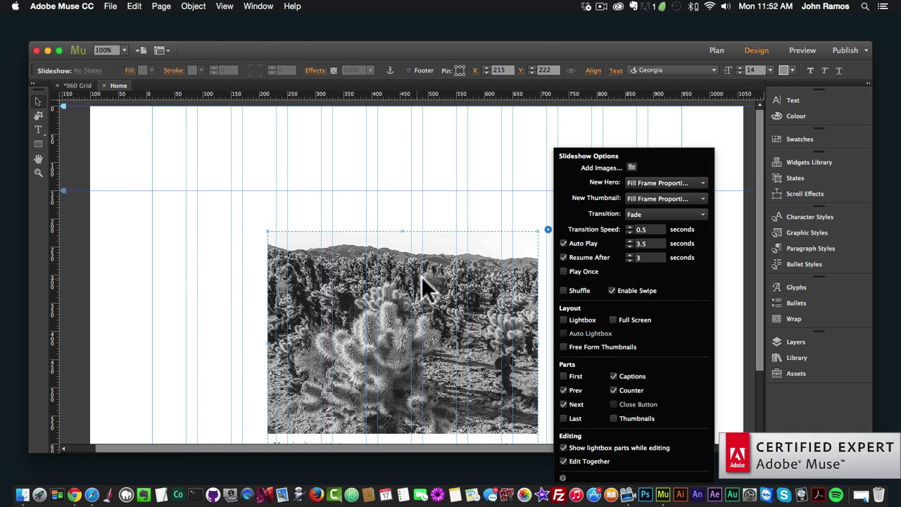
key(Escape)
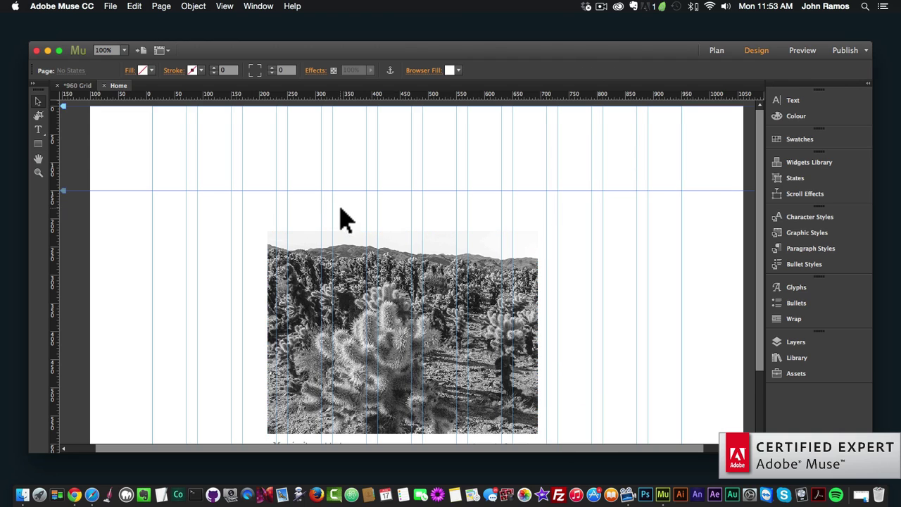
scroll(338, 214, down, 3)
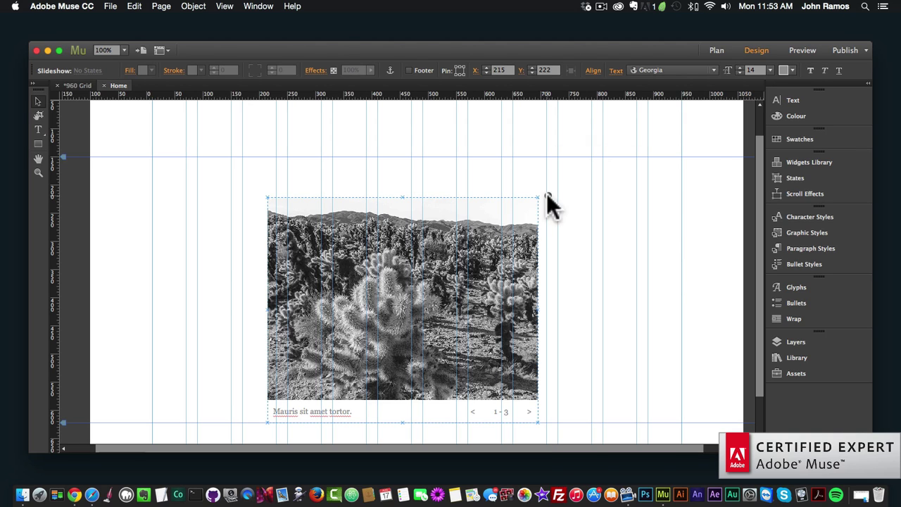
- Start adding slideshow images and browse to videos > Slideshow Scroll Effects > images
click(548, 195)
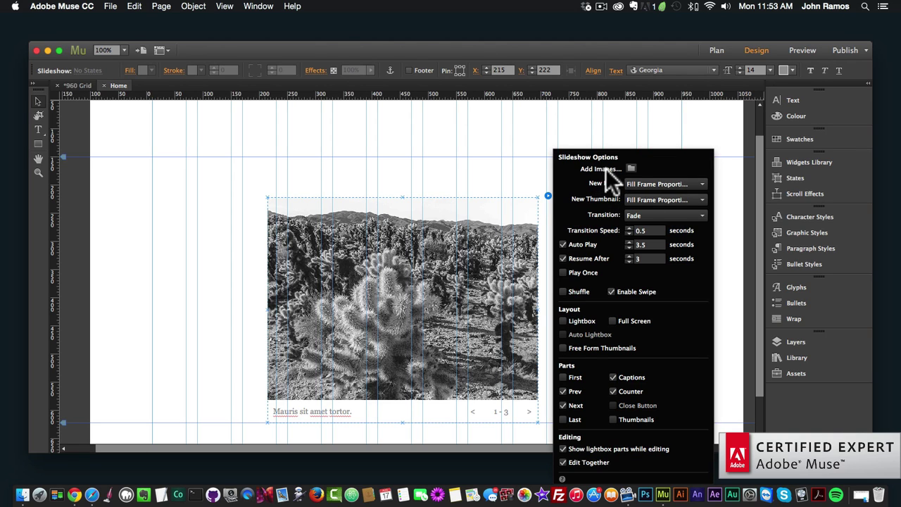
click(630, 167)
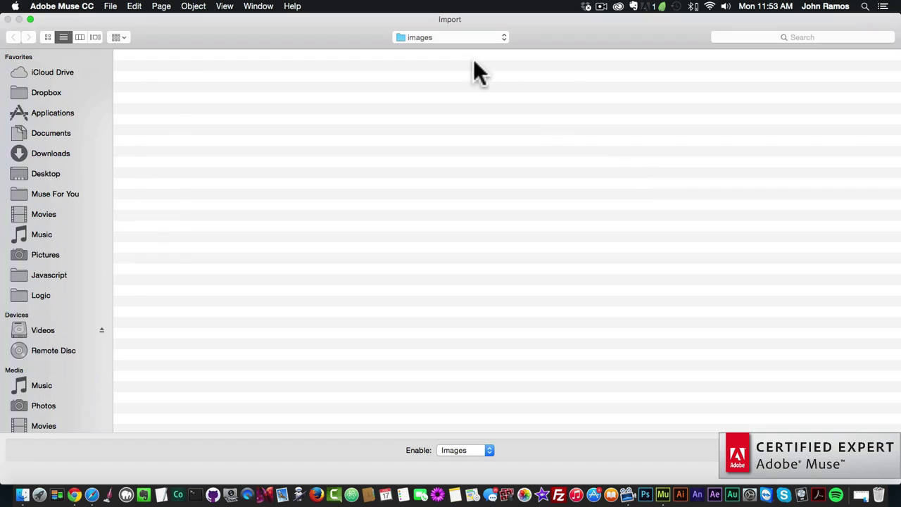
click(463, 37)
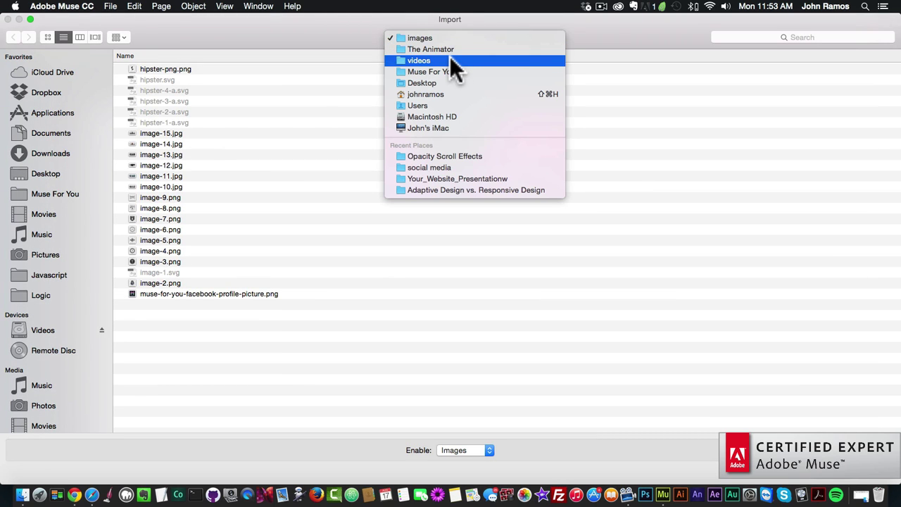
click(456, 156)
click(433, 39)
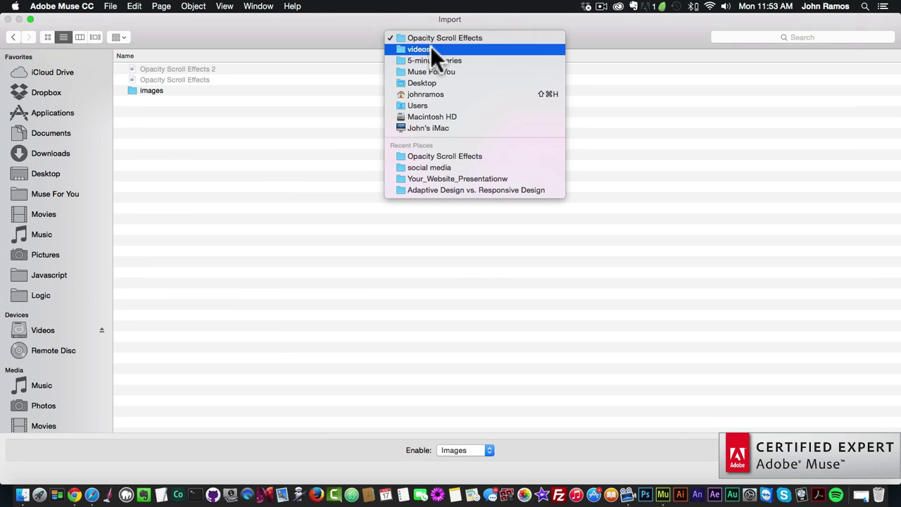
click(430, 47)
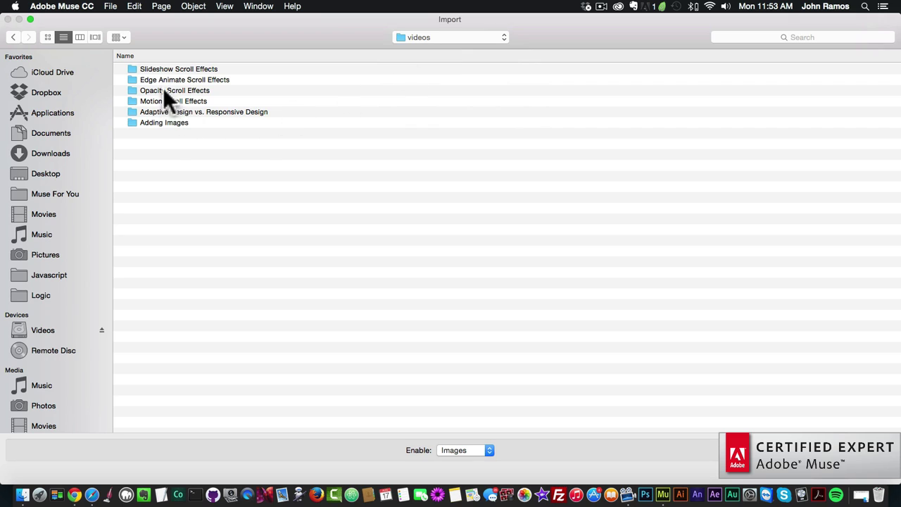
double_click(163, 68)
double_click(145, 69)
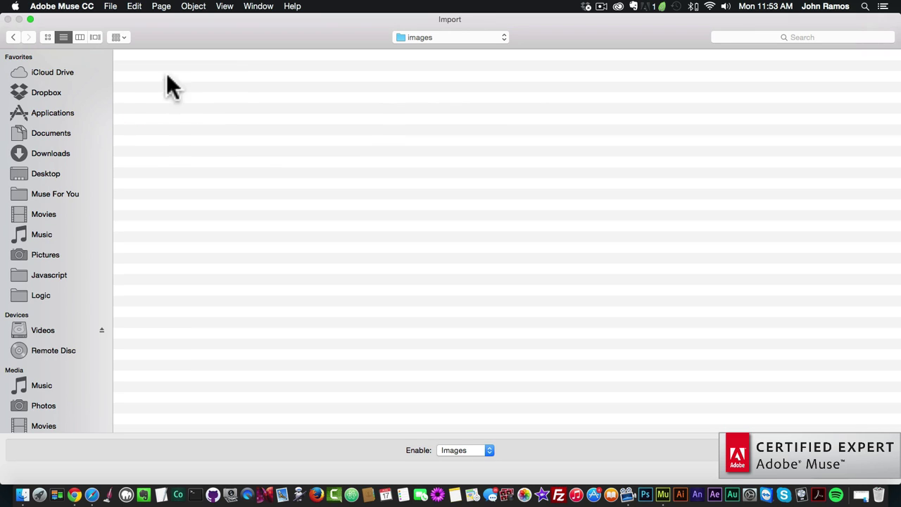
- Select all eight photos in thumbnail view and import them into the slideshow
click(213, 69)
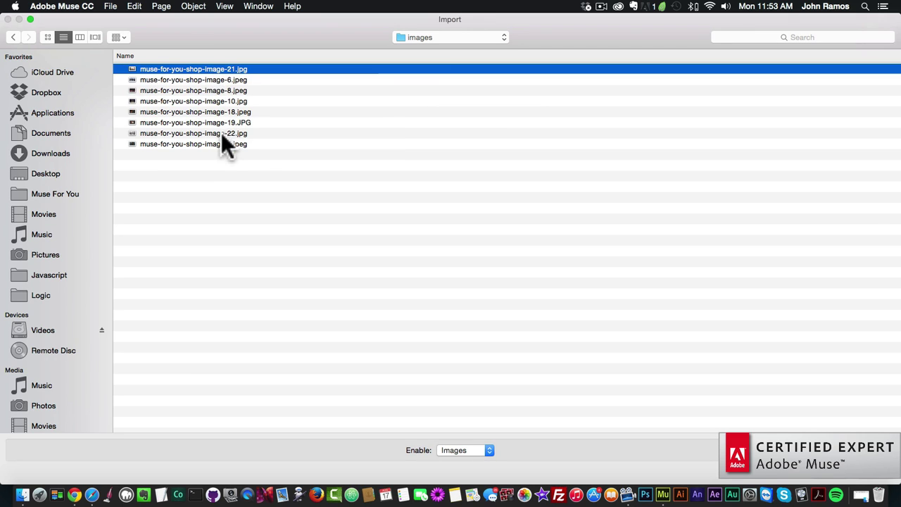
shift+click(217, 143)
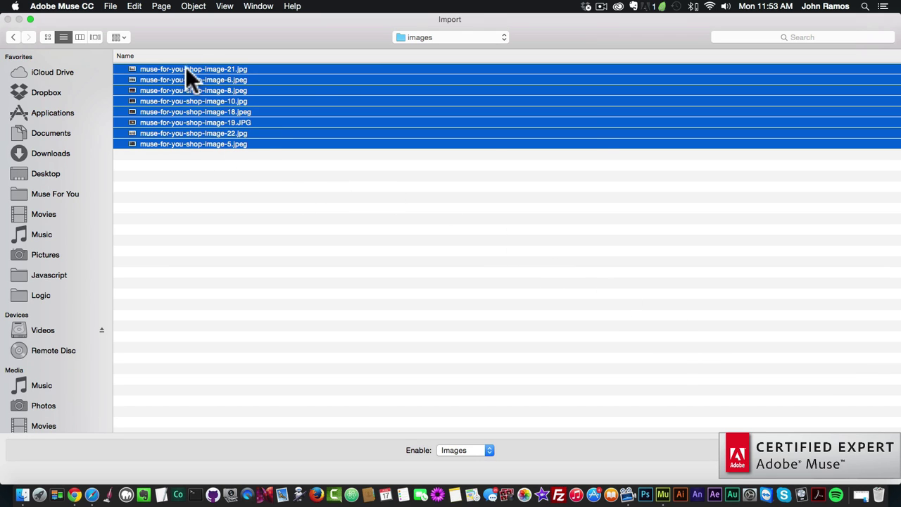
click(47, 36)
click(721, 138)
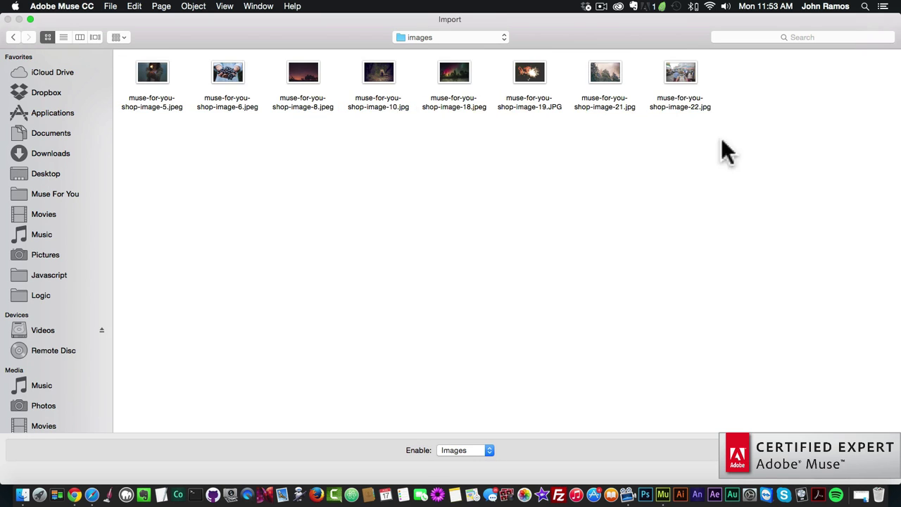
drag(781, 145, 76, 37)
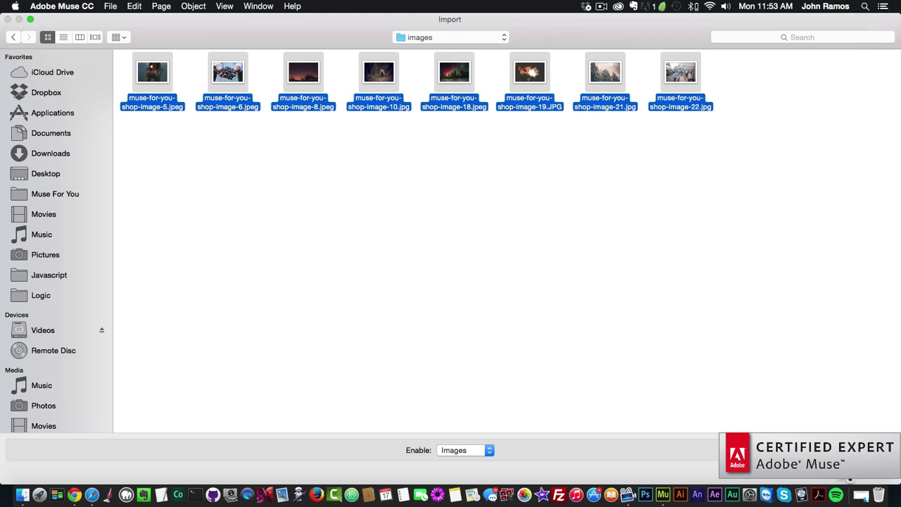
click(876, 477)
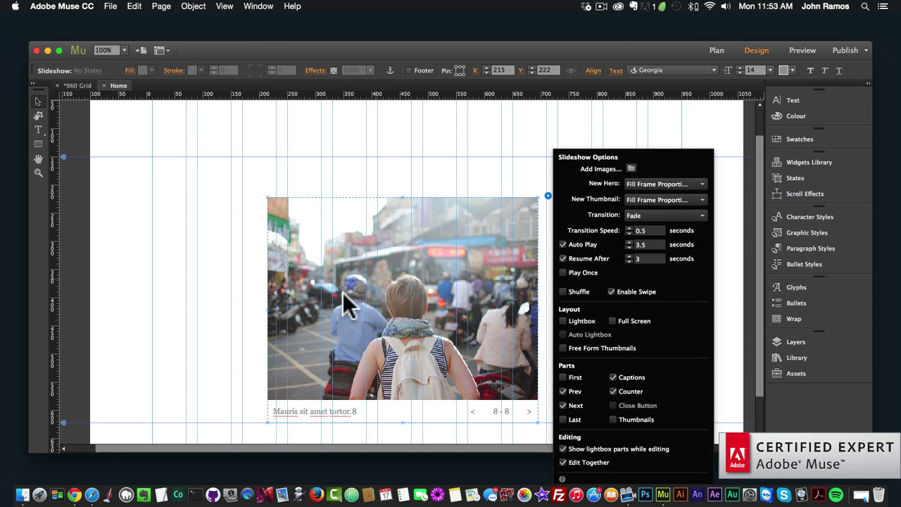
click(206, 244)
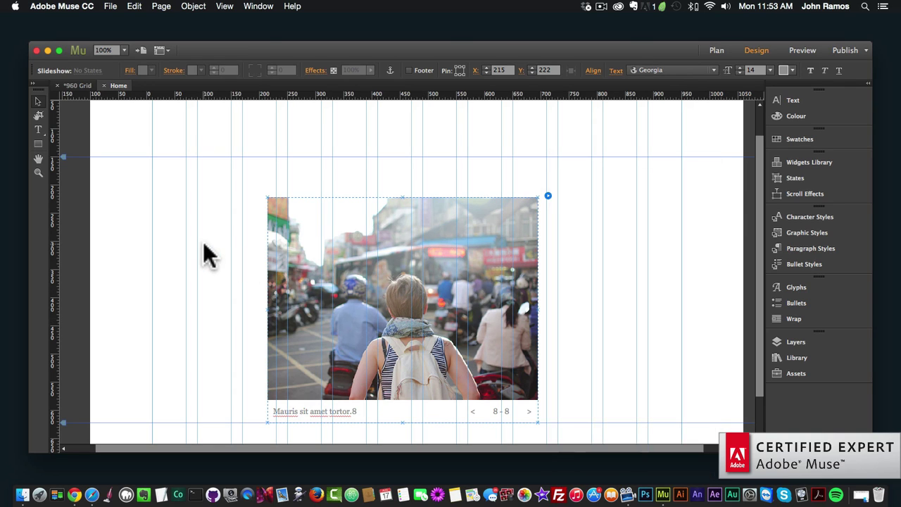
- Preview the Home page in Chrome, advance the slideshow to photo 8 of 8, then reselect it in Muse
click(109, 7)
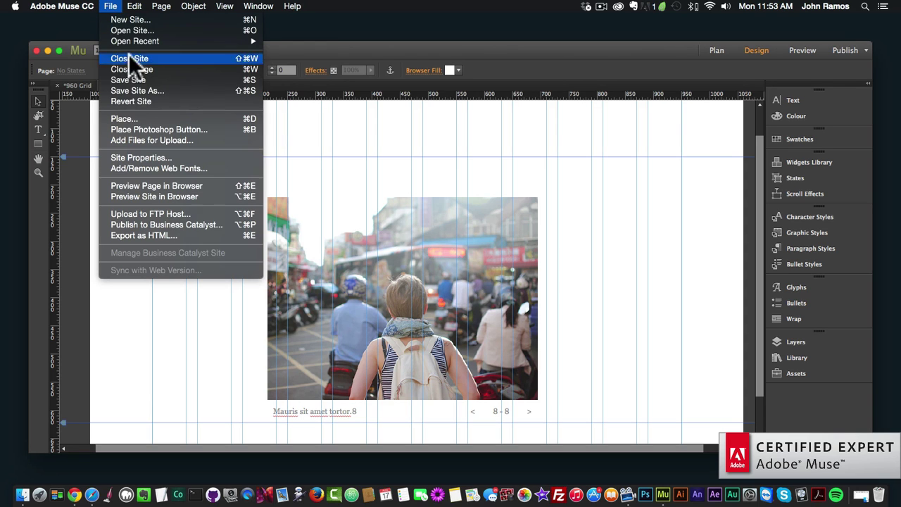
click(154, 184)
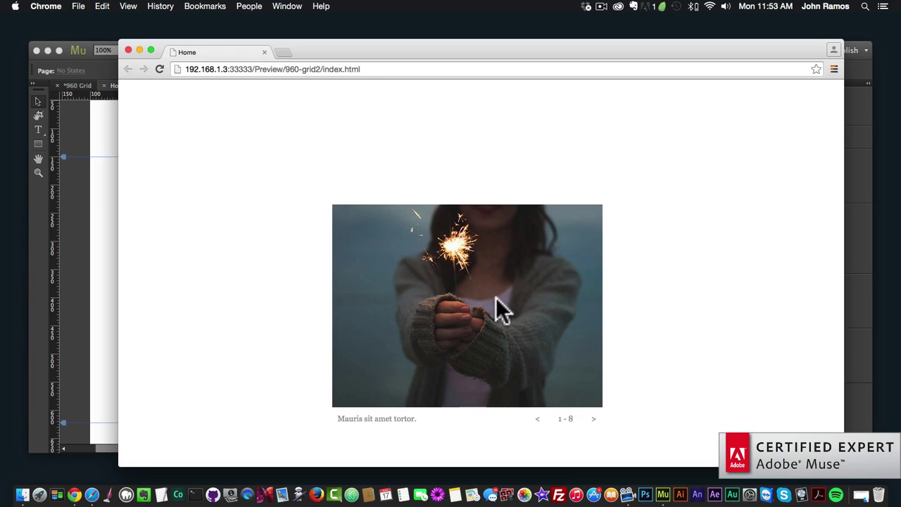
click(595, 419)
click(595, 421)
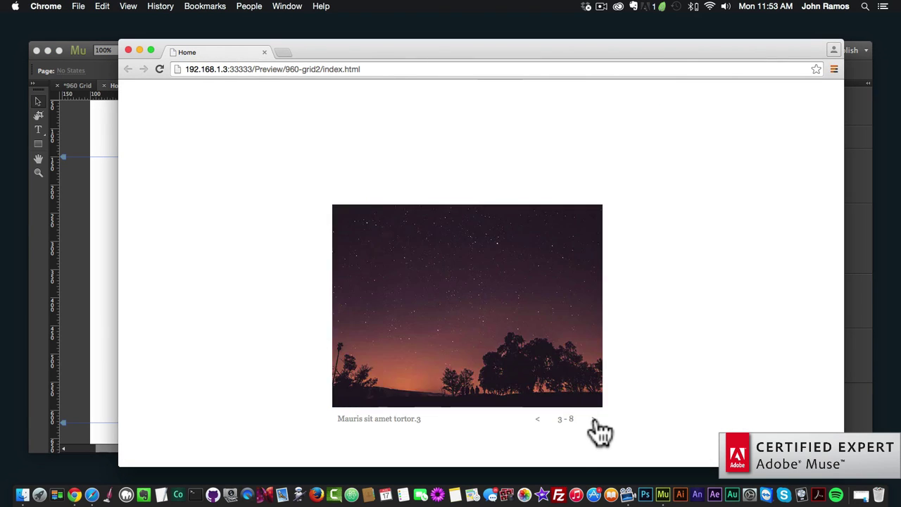
click(595, 420)
click(595, 421)
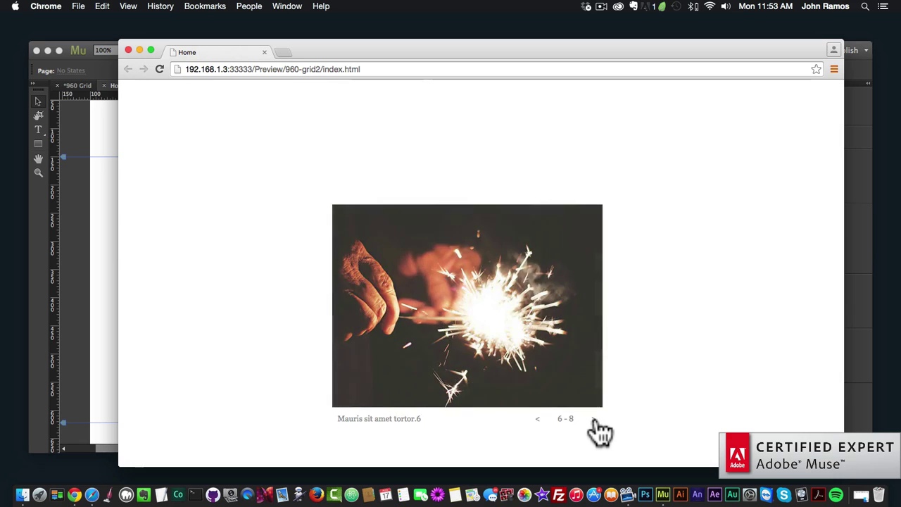
click(595, 421)
click(594, 420)
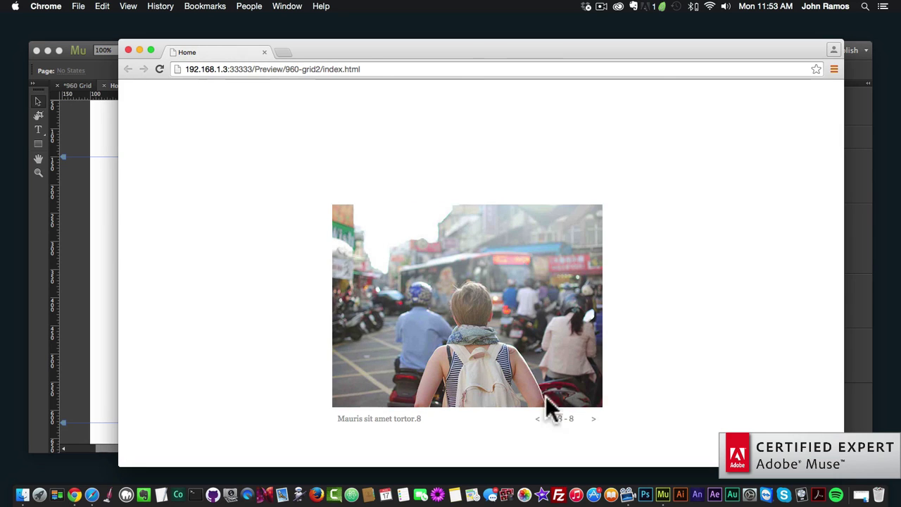
click(105, 191)
click(437, 288)
- Move the slideshow to the left page edge and set its hero image to 100% width
scroll(437, 288, right, 3)
drag(338, 254, 257, 246)
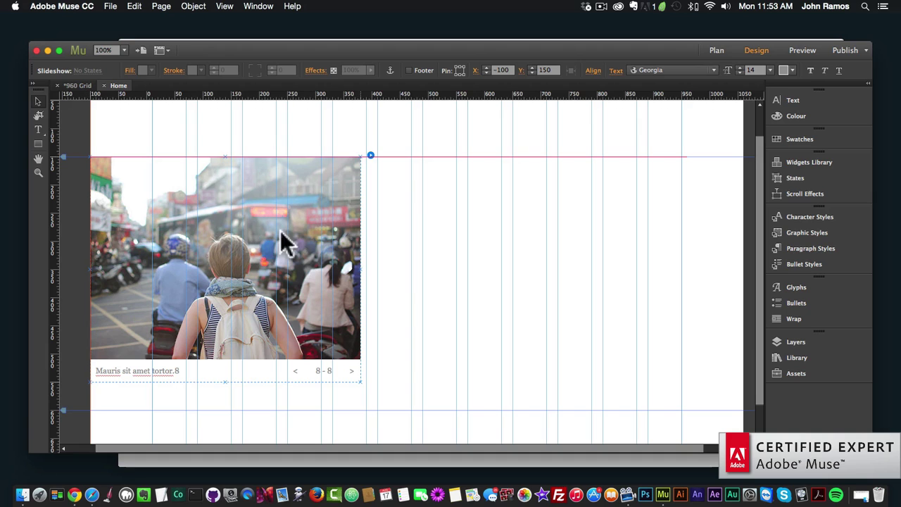
mouse_move(276, 194)
mouse_down()
mouse_move(297, 203)
mouse_move(286, 204)
mouse_up()
click(286, 206)
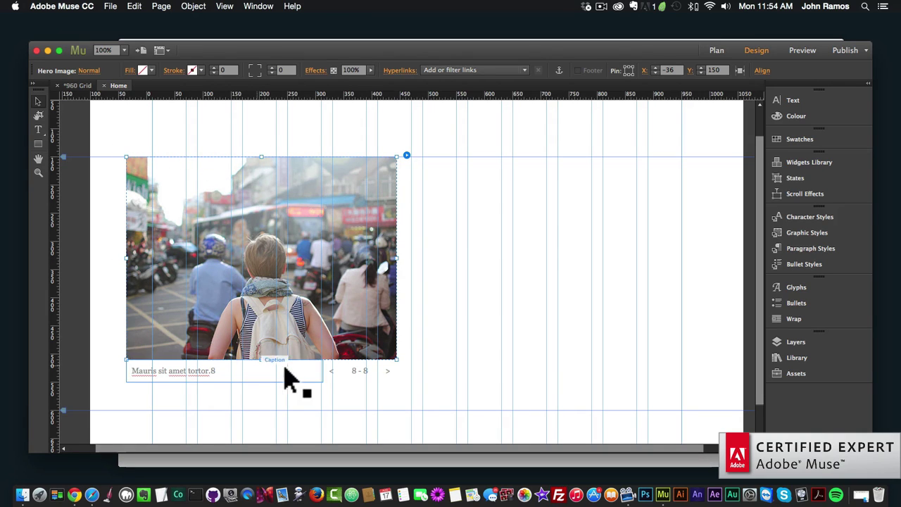
click(738, 69)
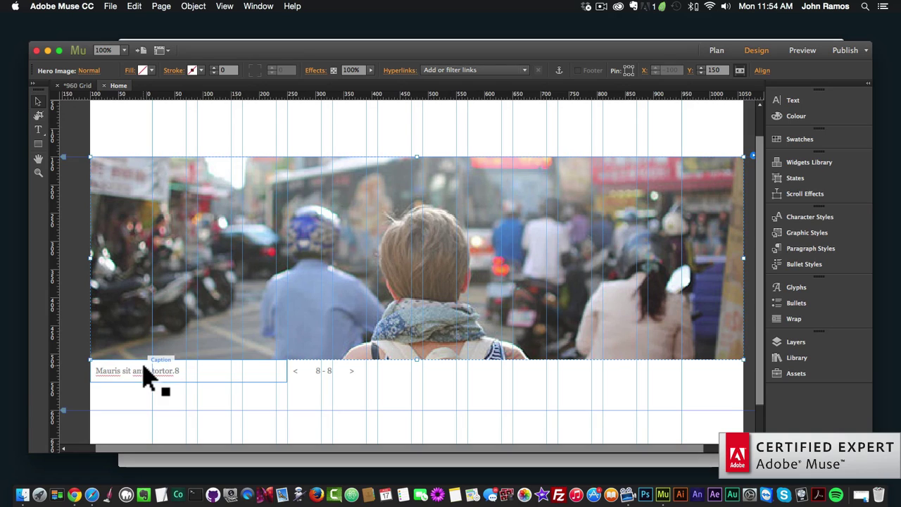
click(452, 371)
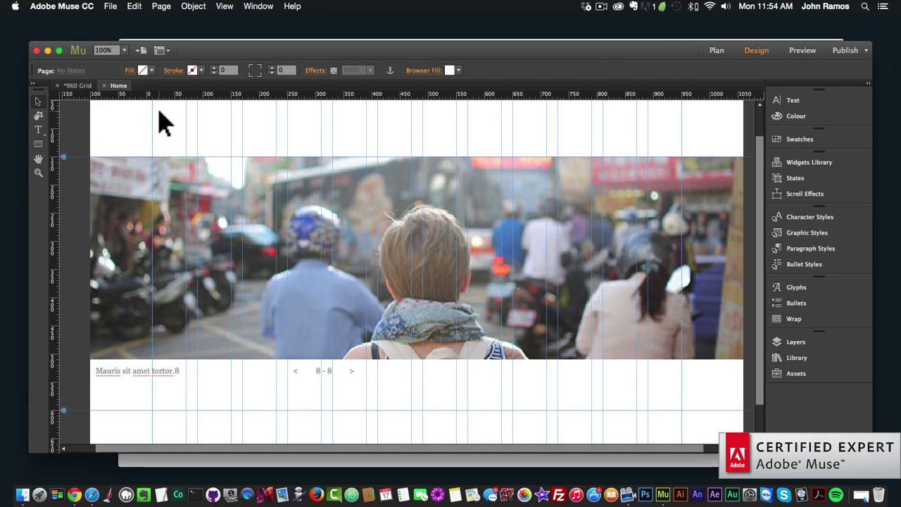
- Preview the full-width slideshow in Chrome, advance it to photo 3 of 8, and return to Muse
click(110, 5)
click(141, 181)
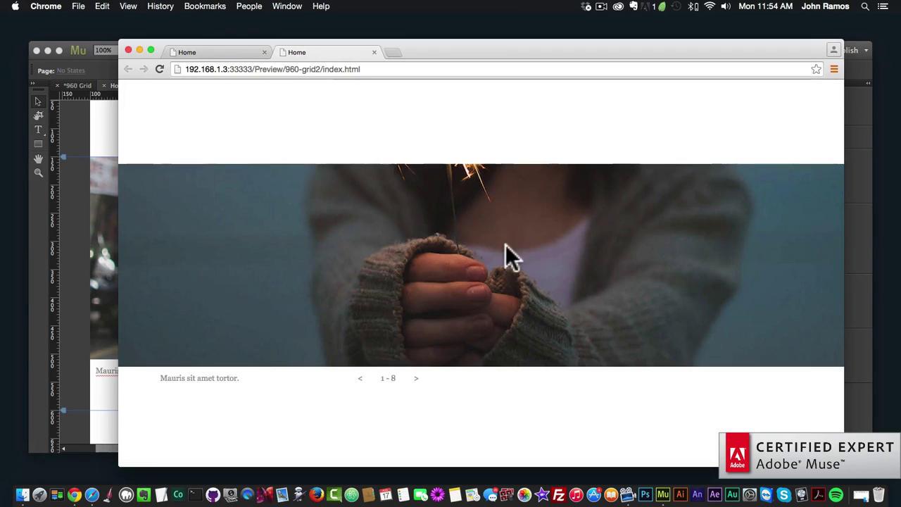
click(416, 379)
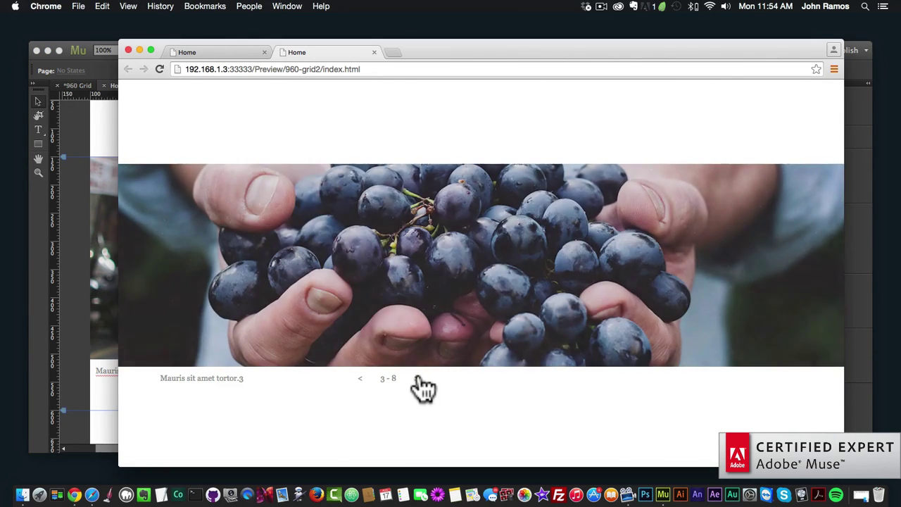
click(416, 380)
click(416, 380)
click(103, 224)
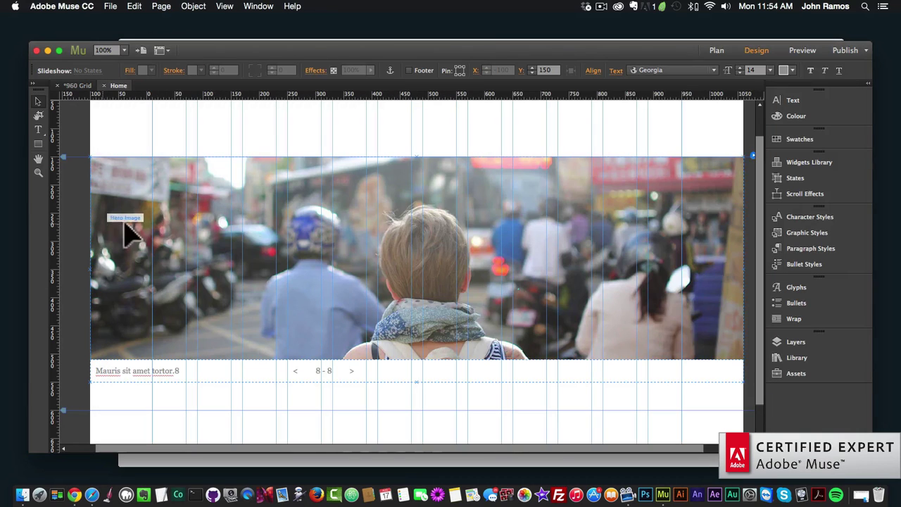
scroll(496, 238, right, 2)
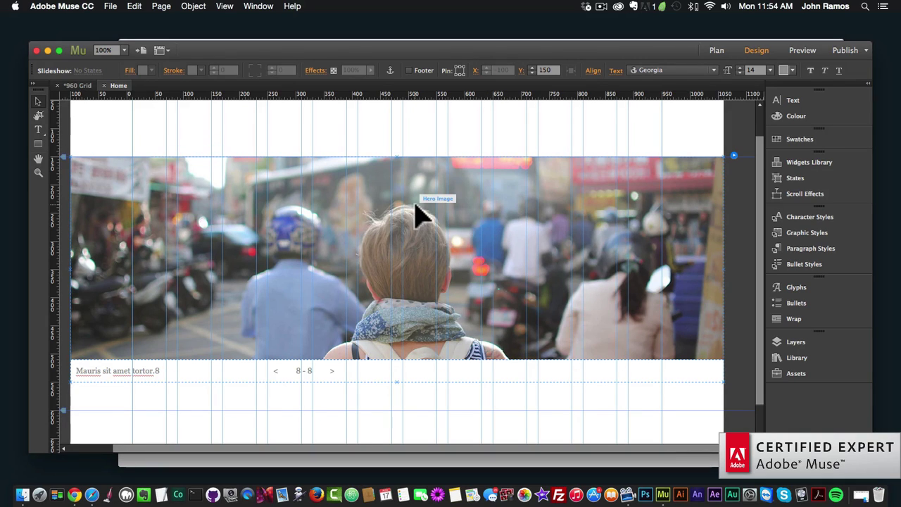
- Turn on the Slideshow scroll effect with slides switching every 100 px scrolled
click(791, 191)
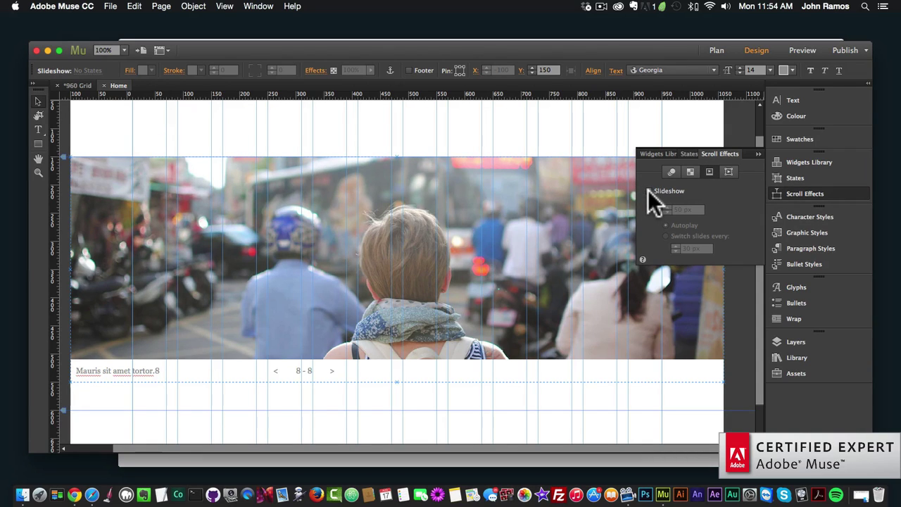
click(648, 190)
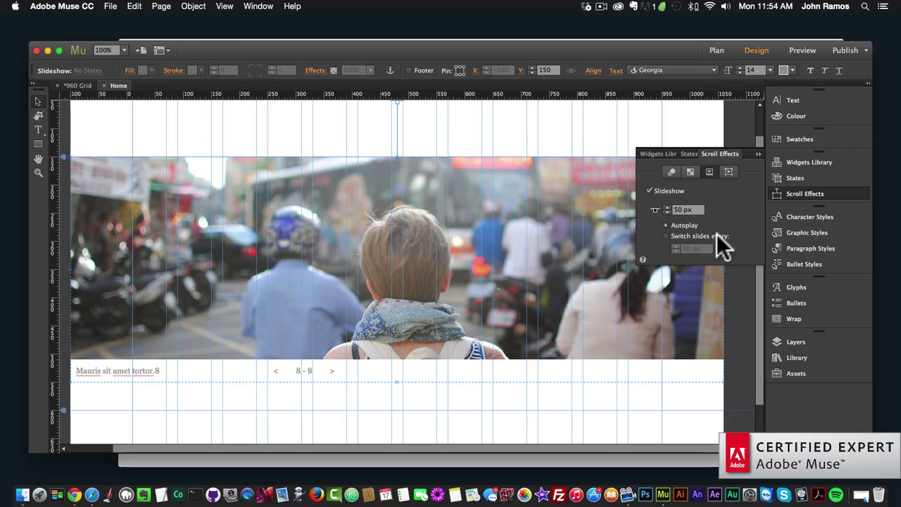
click(666, 236)
click(689, 247)
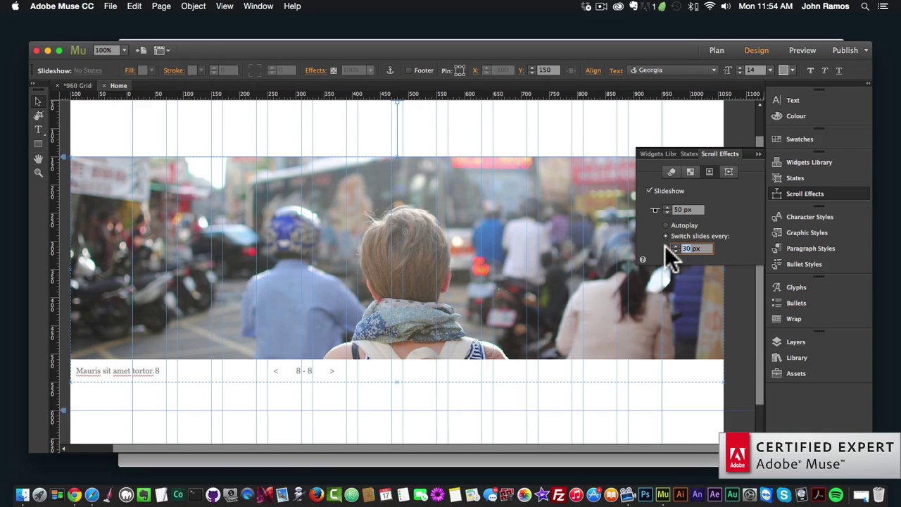
text(100)
key(Return)
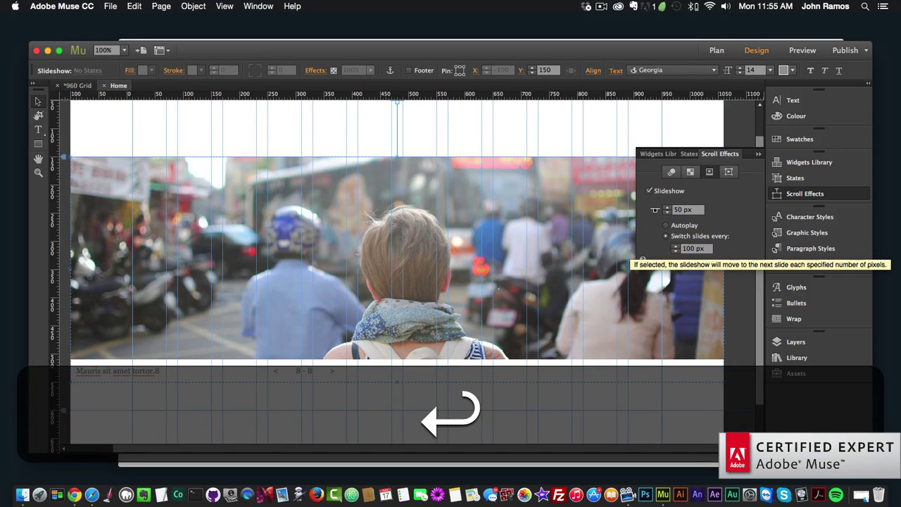
click(566, 145)
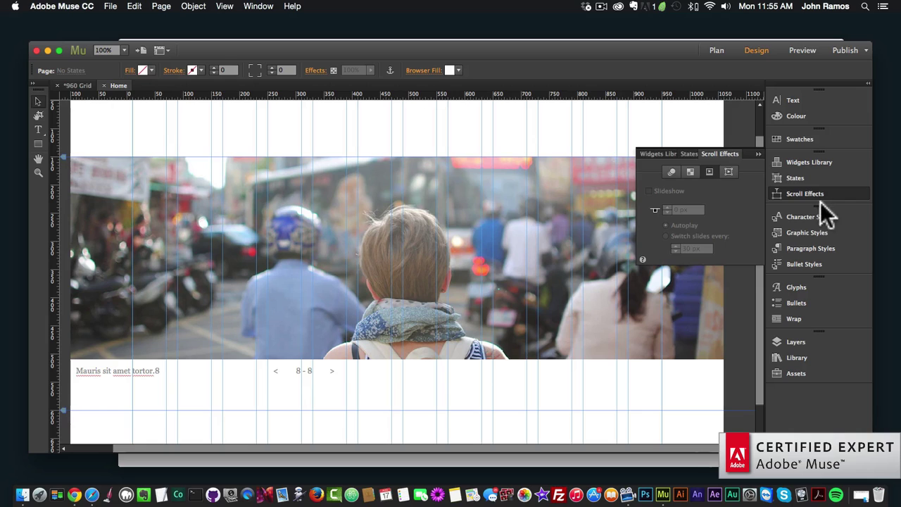
click(820, 197)
click(574, 177)
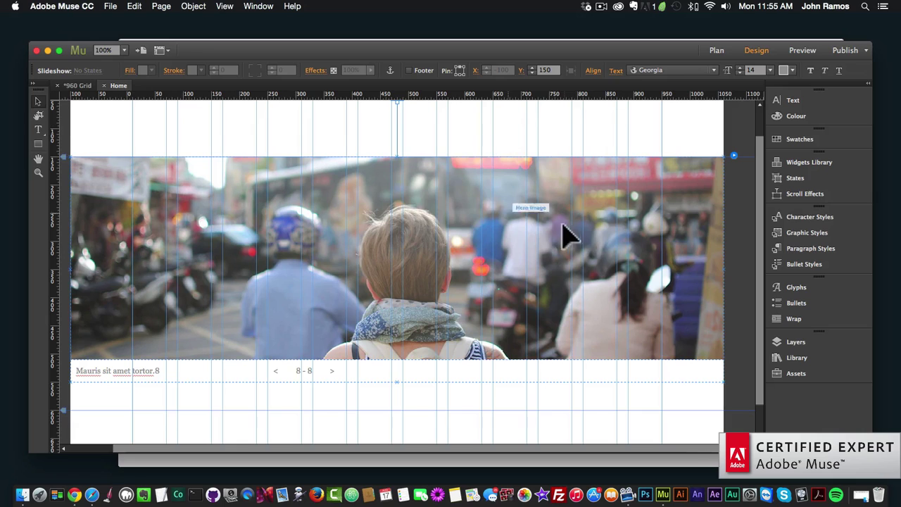
click(748, 244)
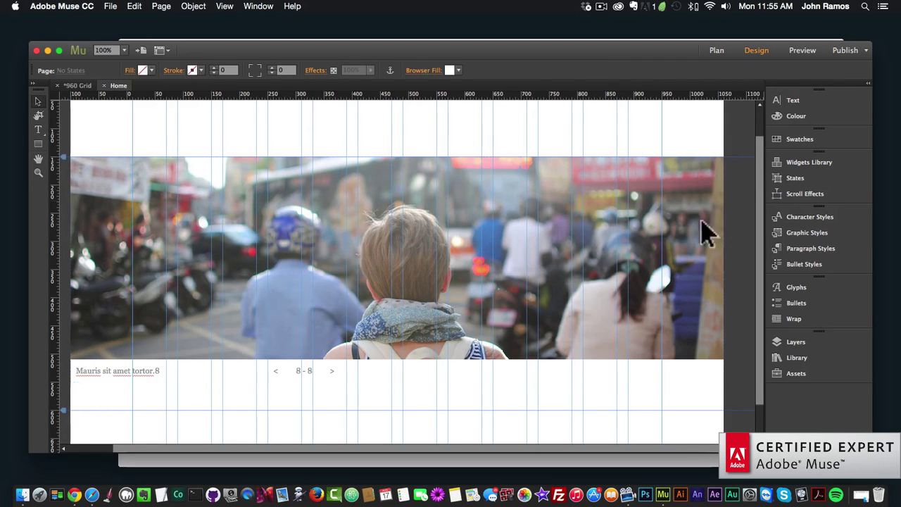
click(111, 6)
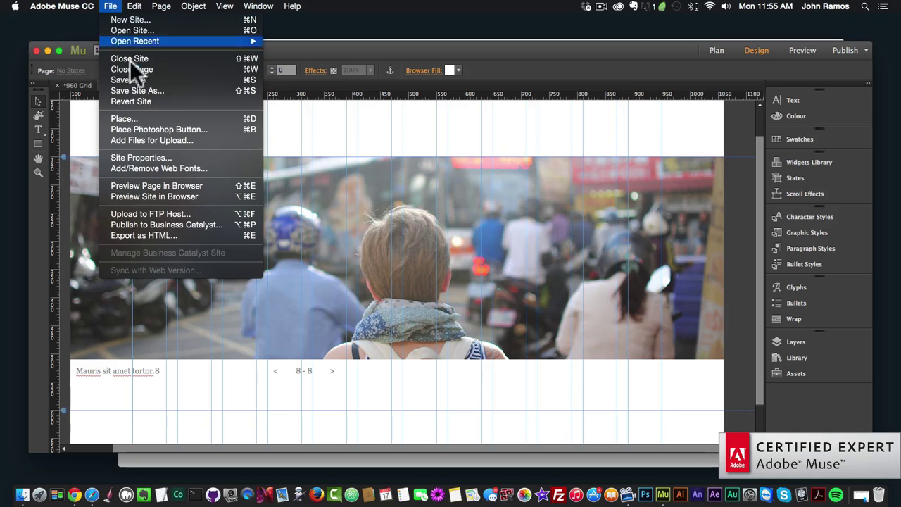
- Preview the page in Chrome, then drag the page bottom down to Y 1475 px
click(150, 184)
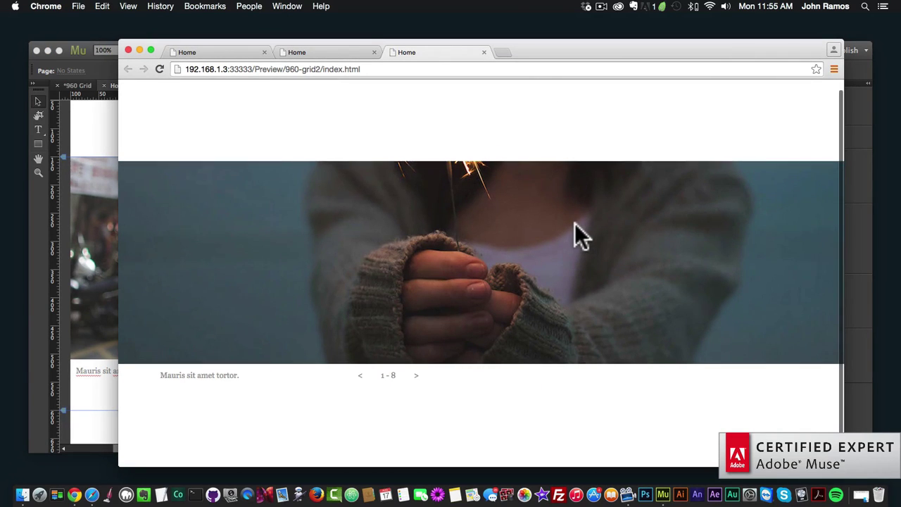
click(67, 167)
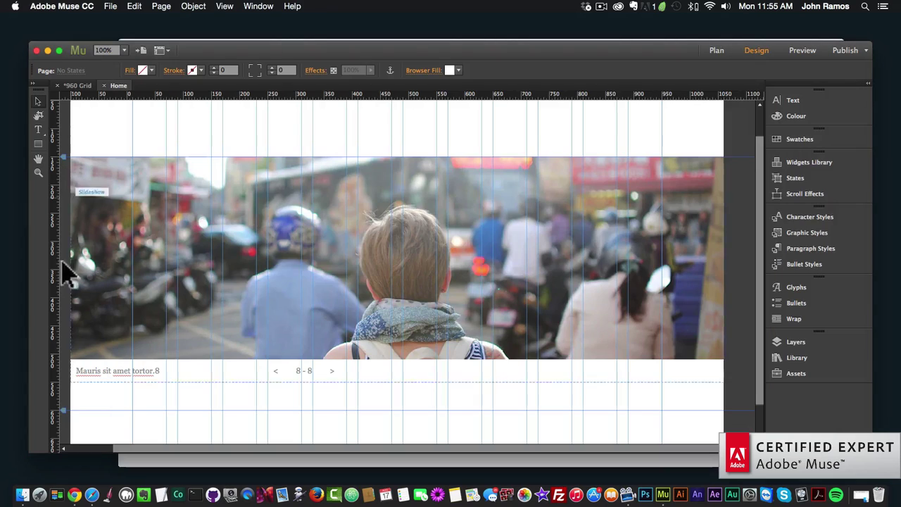
scroll(71, 331, down, 2)
drag(65, 428, 62, 458)
scroll(116, 324, down, 5)
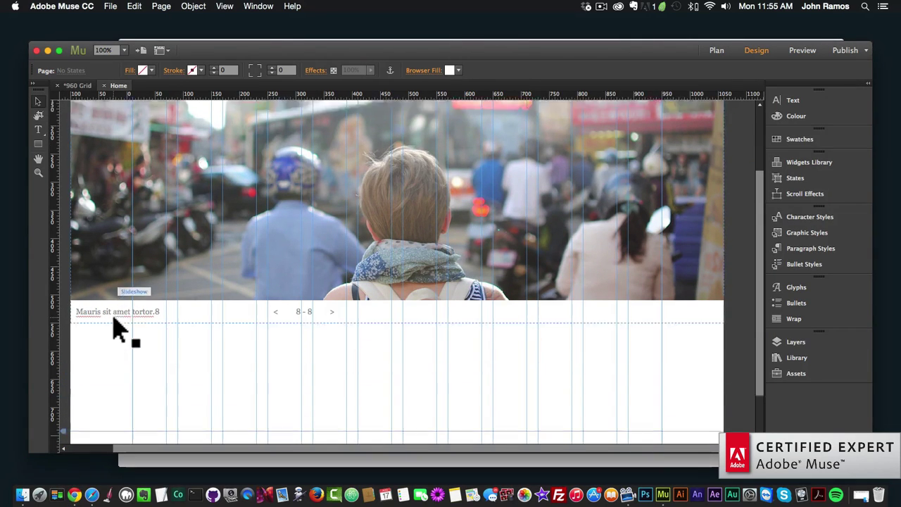
drag(59, 496, 80, 425)
scroll(227, 284, up, 10)
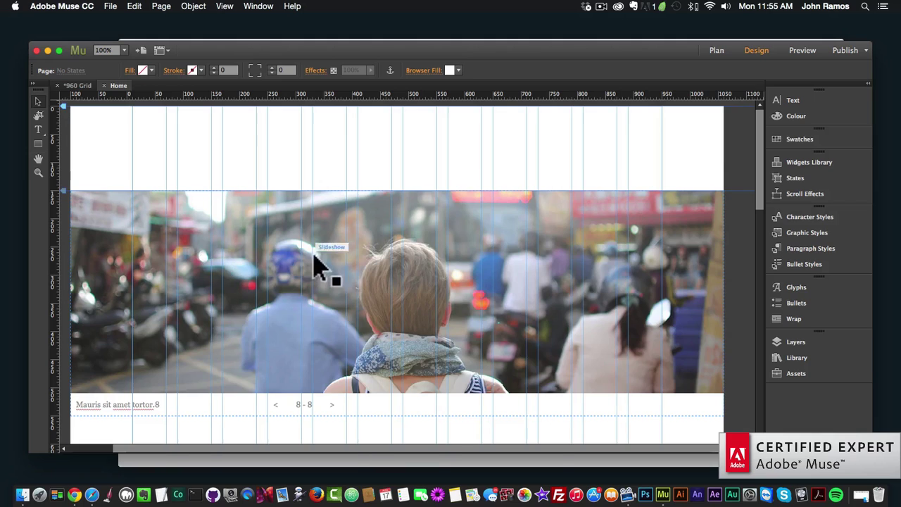
- Preview the lengthened page in Chrome, then bring up the Slideshow Options in Muse
click(111, 7)
click(138, 186)
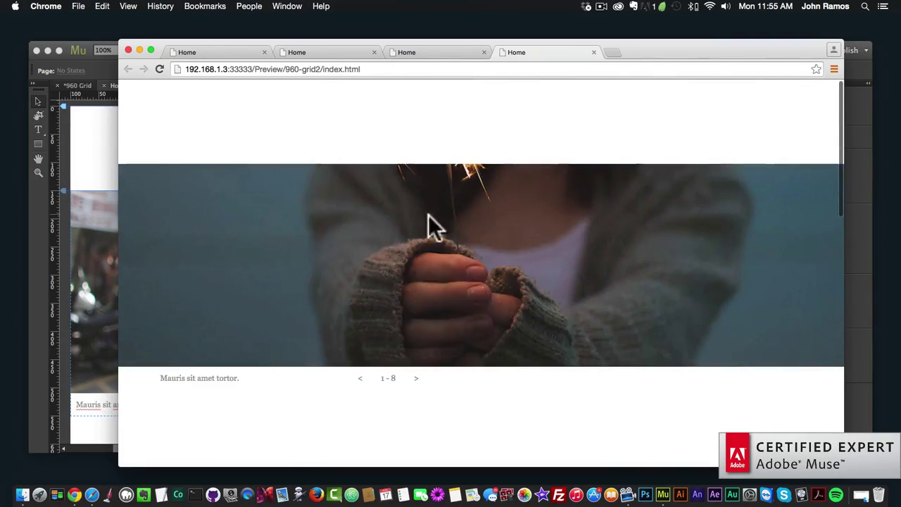
click(78, 169)
click(733, 188)
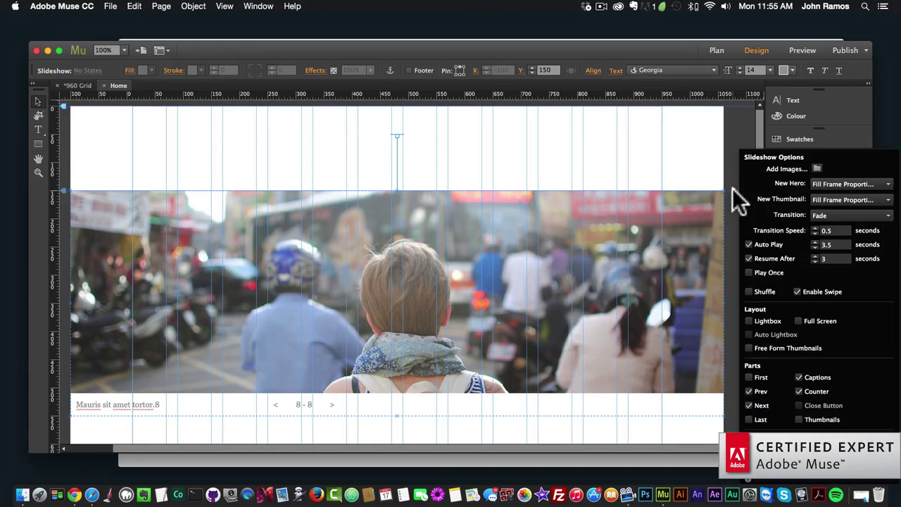
- Set the slideshow transition to Horizontal
click(813, 215)
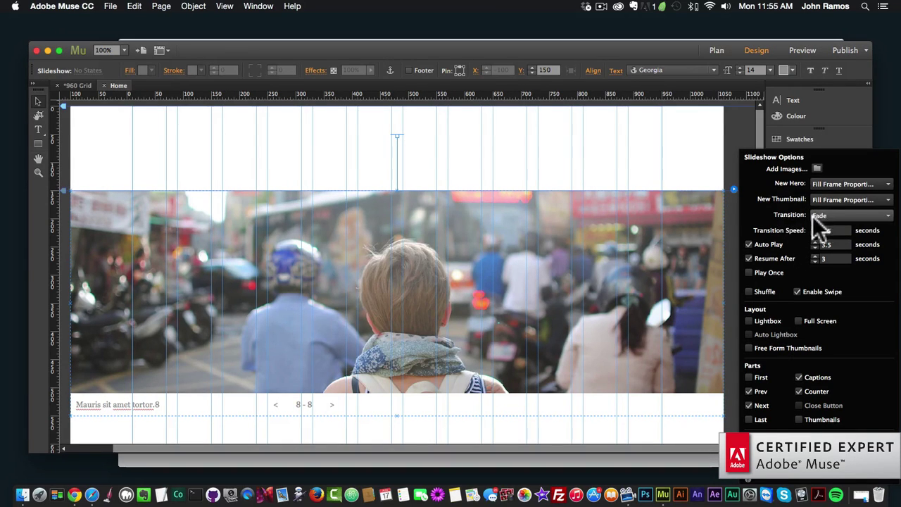
click(824, 239)
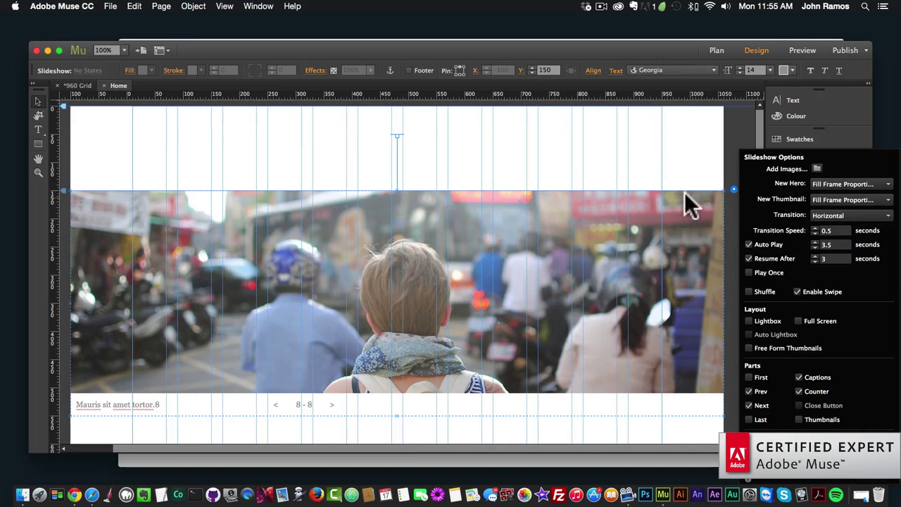
click(662, 177)
- Preview the Home page in Chrome, then return to the Muse document
click(112, 7)
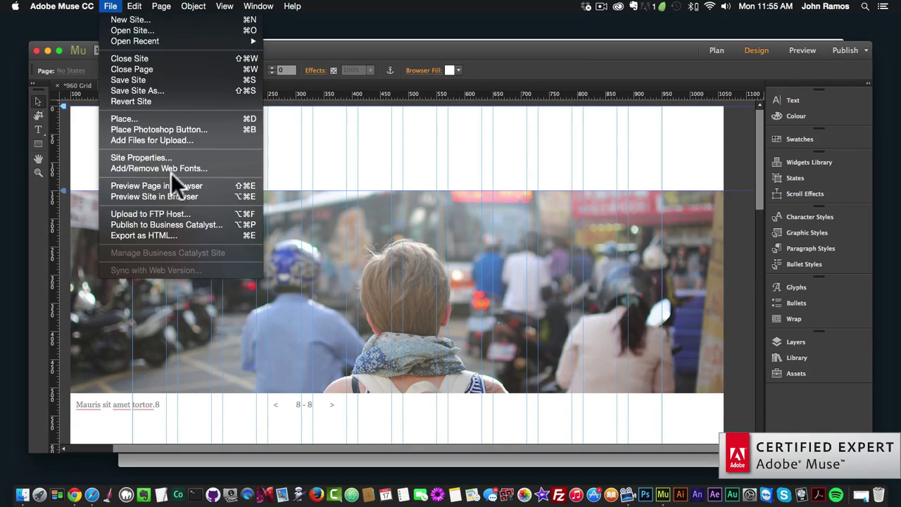
click(169, 186)
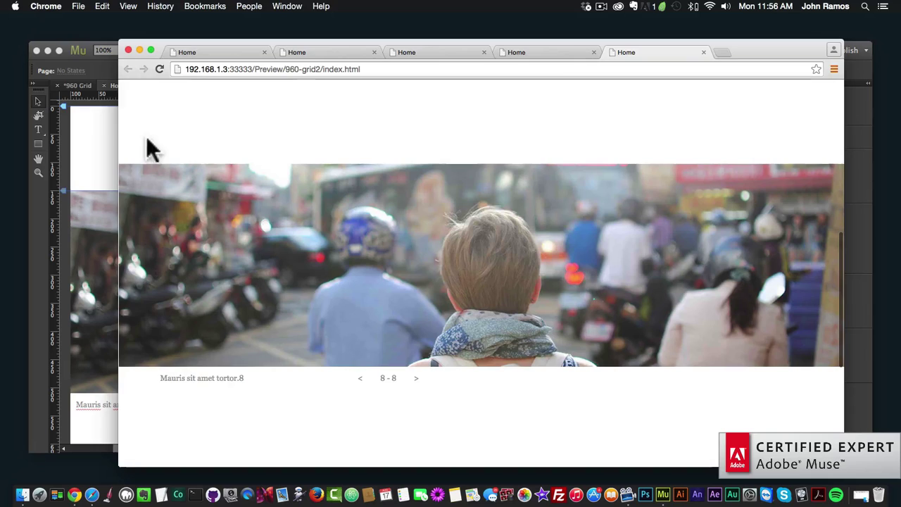
click(113, 147)
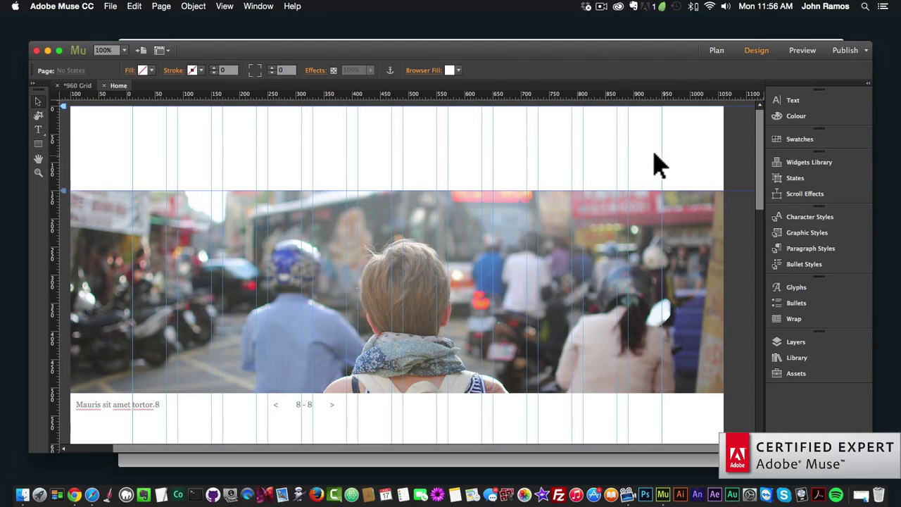
- Change the Slideshow scroll effect to switch slides every 200 px
click(794, 192)
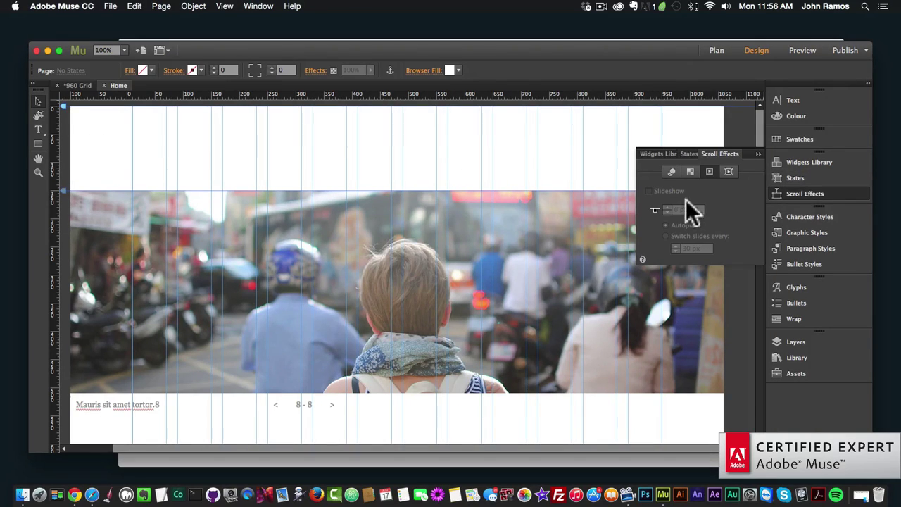
click(567, 246)
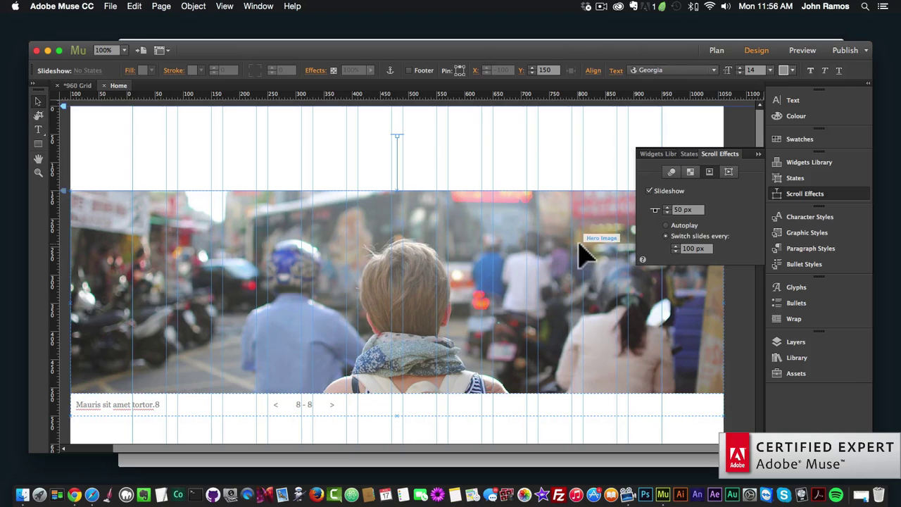
click(583, 251)
click(526, 197)
text(200)
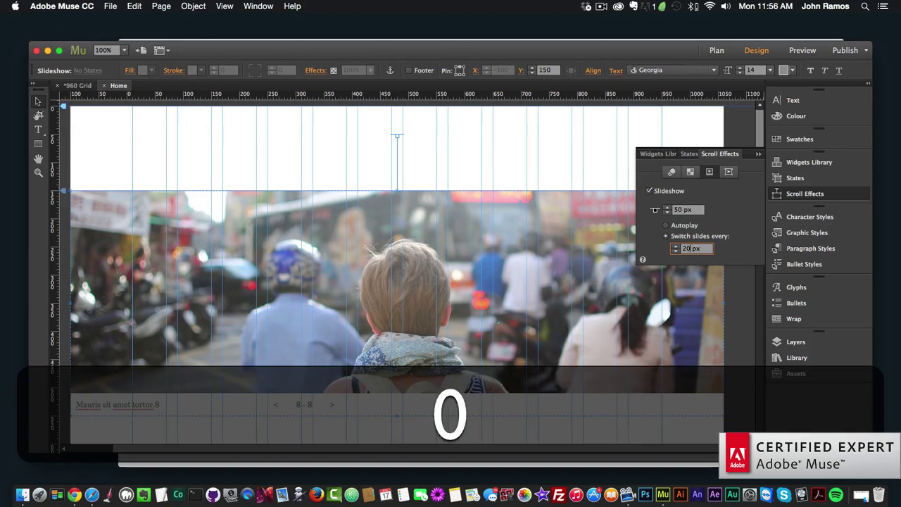
key(Return)
click(228, 171)
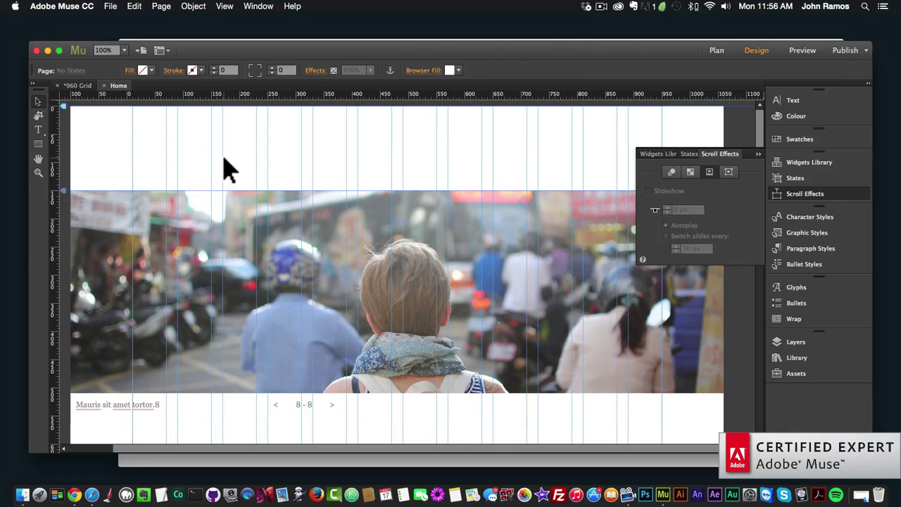
- Preview in Chrome as slides scroll horizontally through all 8, then return to Muse
click(110, 7)
click(141, 187)
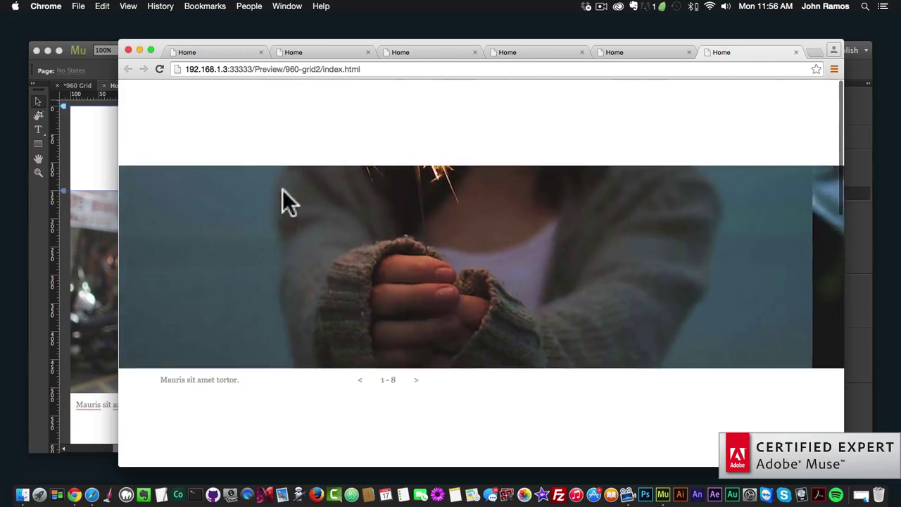
click(87, 214)
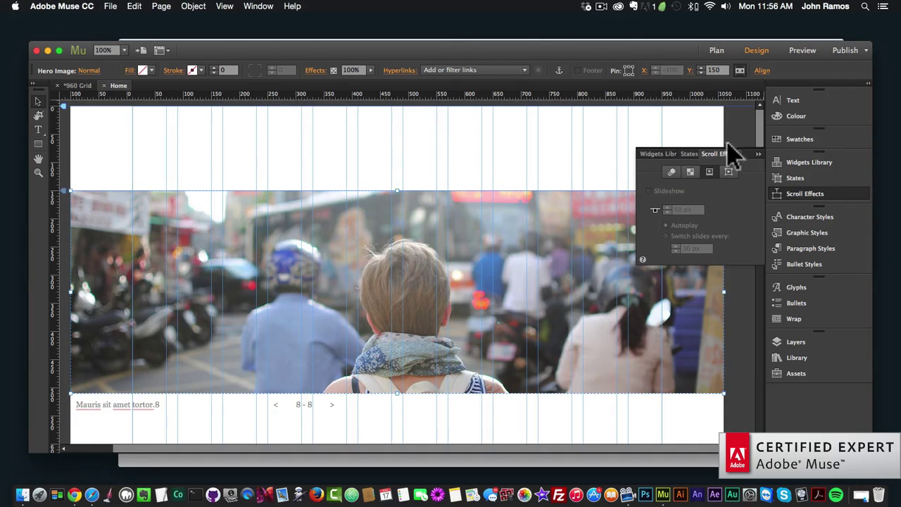
- Set the slideshow transition to Vertical
click(805, 193)
click(729, 189)
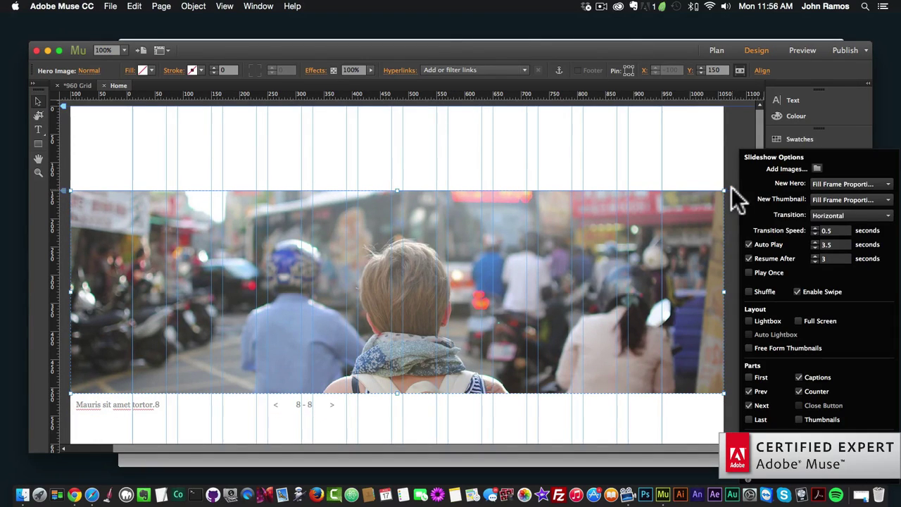
click(830, 214)
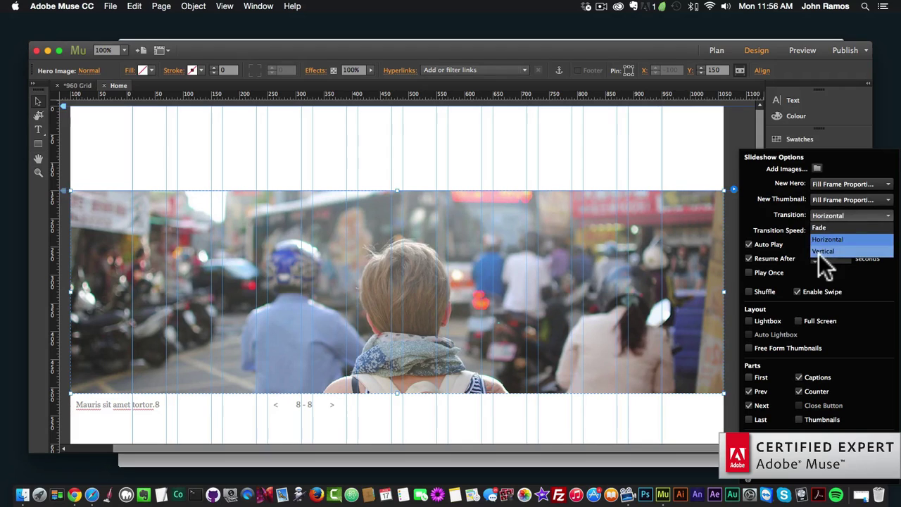
click(820, 252)
click(575, 181)
- Preview in Chrome as slides scroll vertically to photo 7, then return to Muse
click(110, 5)
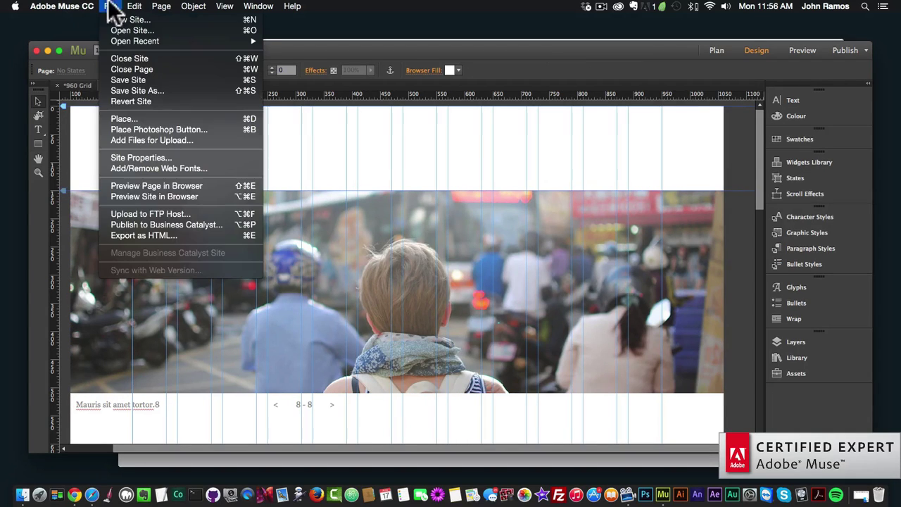
click(143, 185)
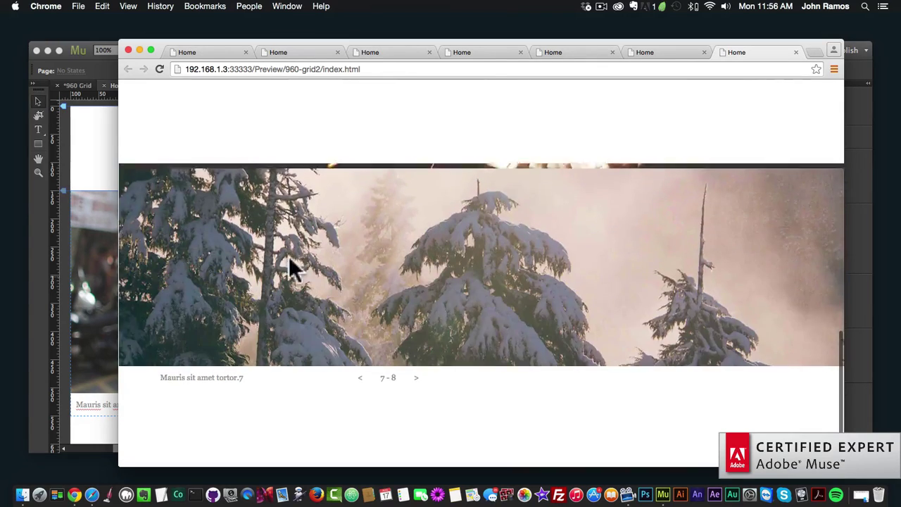
click(65, 178)
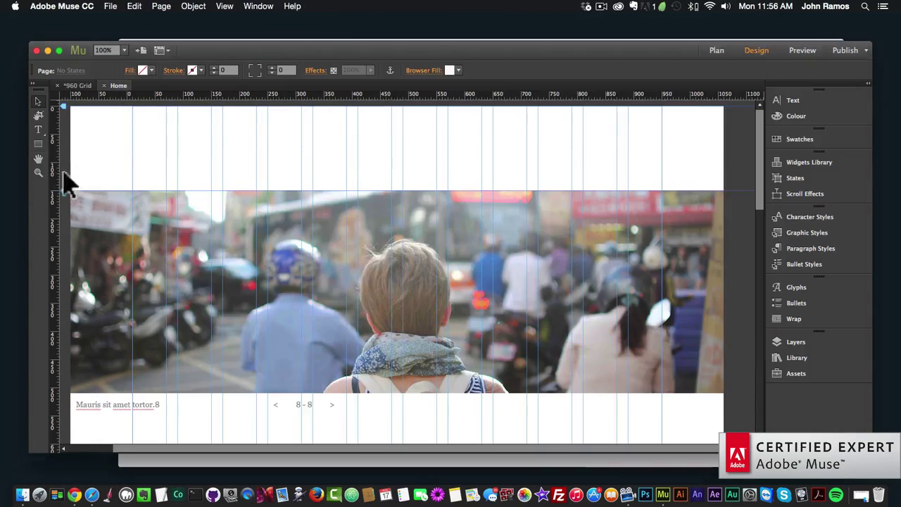
- Switch the slideshow's scroll effect to Autoplay and review its Slideshow Options (3.5 s autoplay, 3 s resume)
click(795, 192)
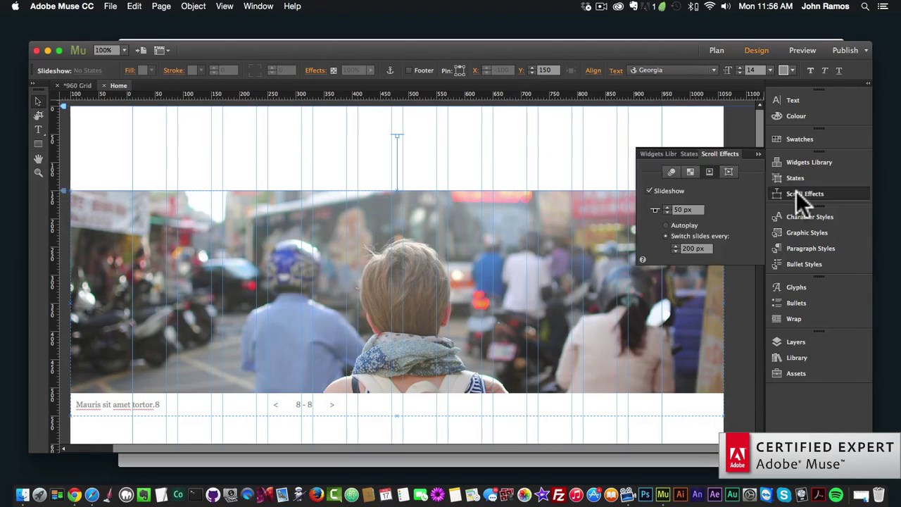
click(665, 224)
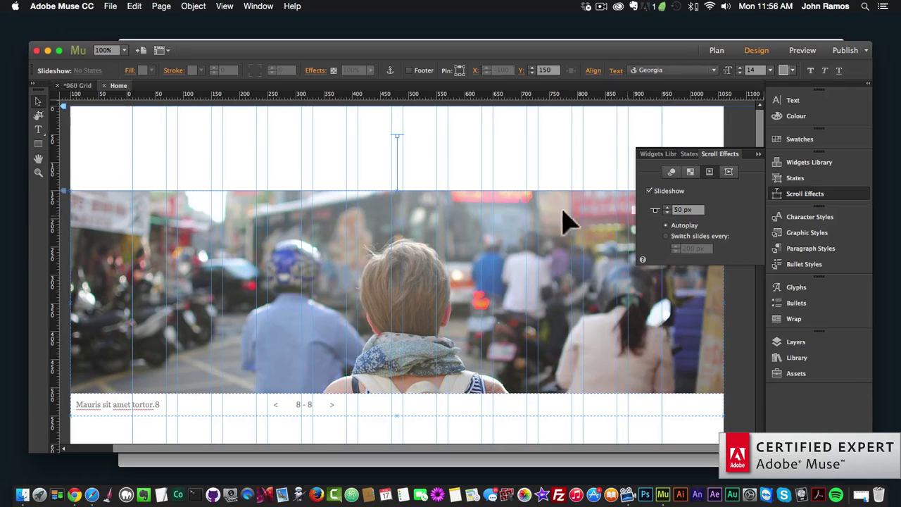
click(591, 246)
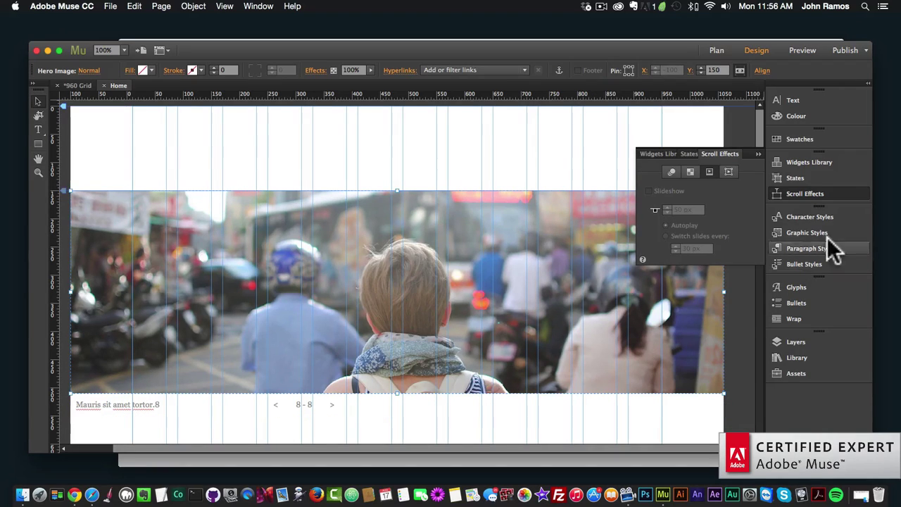
click(733, 189)
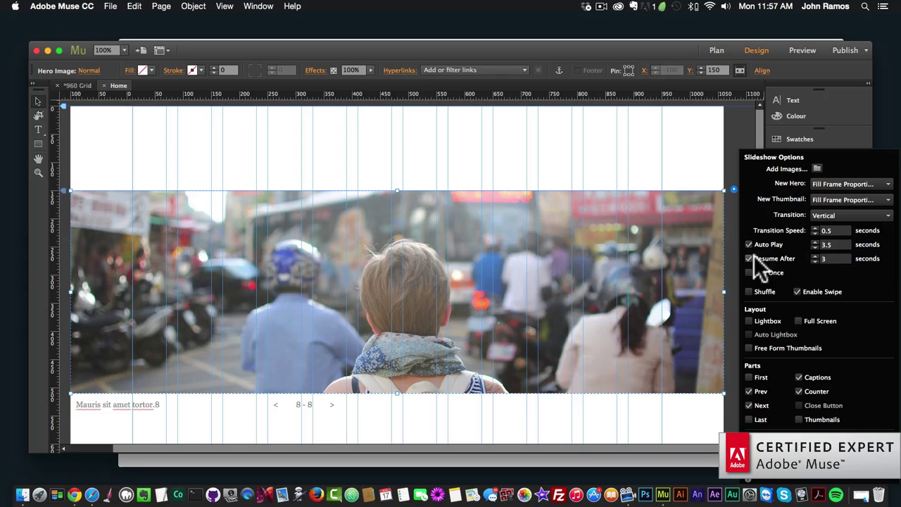
key(Escape)
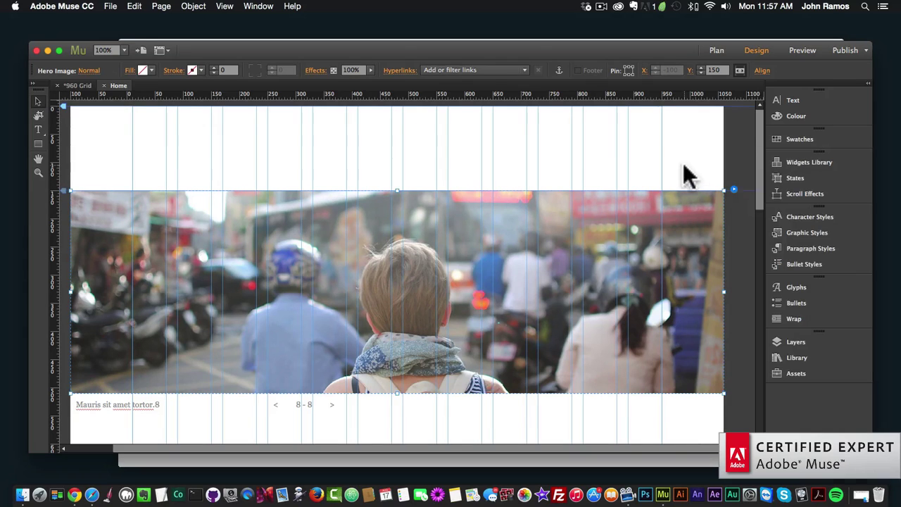
- Deselect the slideshow, preview the Home page in Chrome, then return to Muse
click(688, 175)
click(111, 6)
click(141, 185)
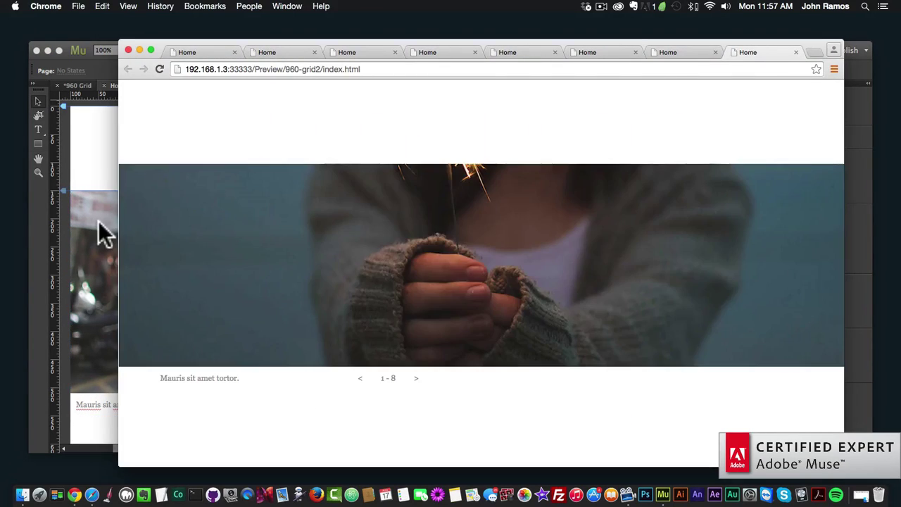
click(98, 221)
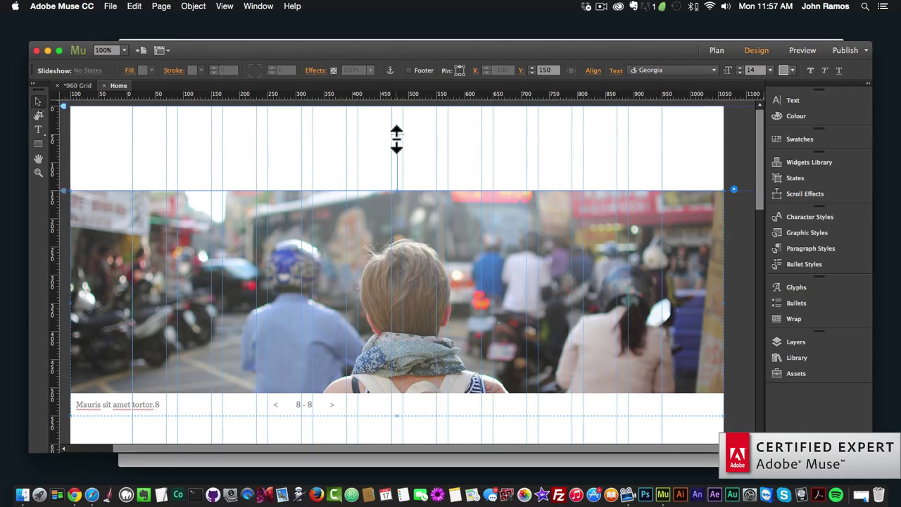
- Lower the slideshow's scroll key position to 128 px and preview the page in Chrome
drag(397, 140, 397, 181)
click(110, 6)
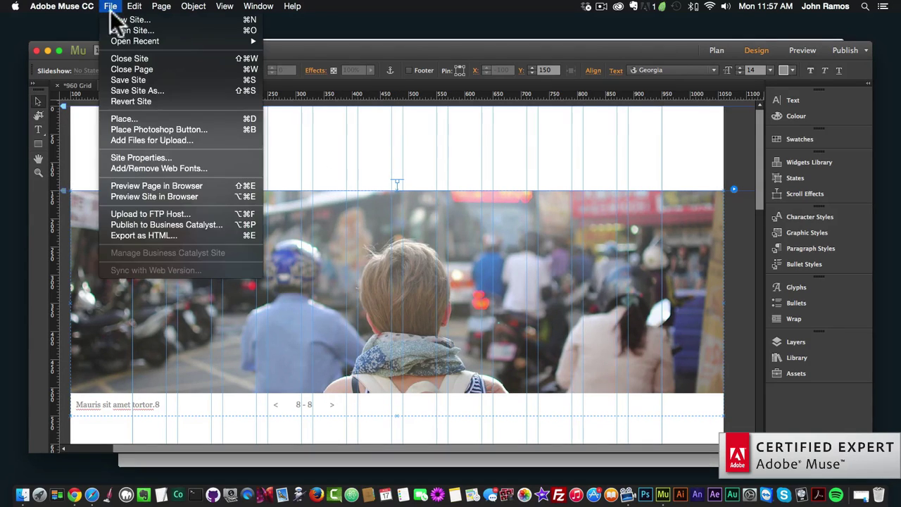
click(154, 185)
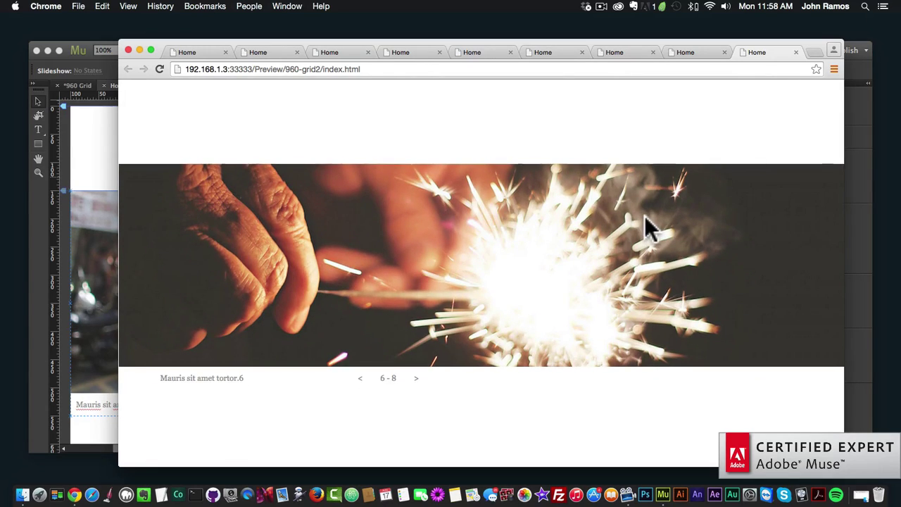
- Advance the previewed slideshow three slides with the next arrow, then go back to Muse
click(415, 380)
click(415, 380)
click(416, 379)
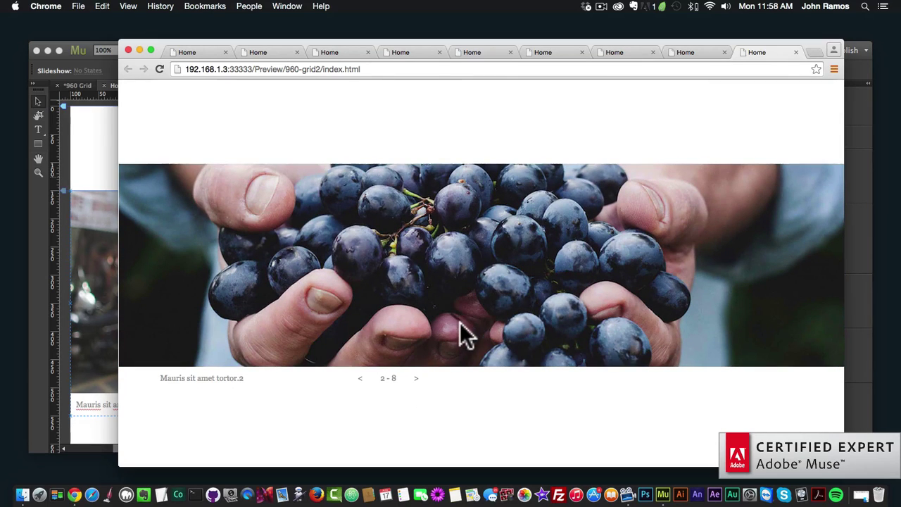
click(87, 44)
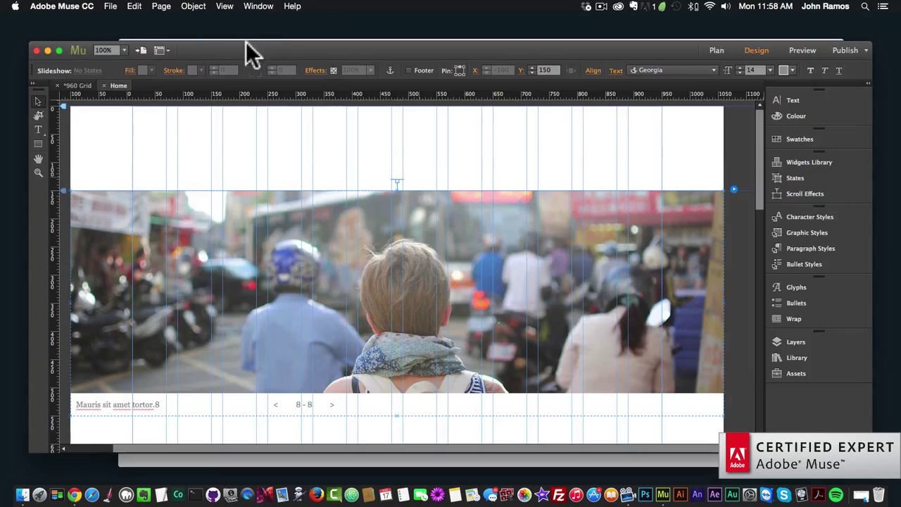